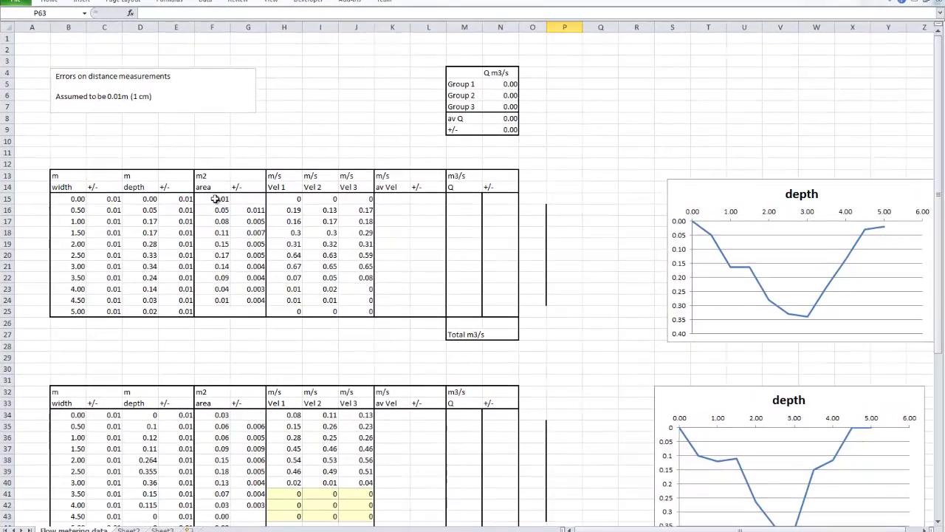
- Examine the area formulas in F15 and F16 of the first table and the source data of its depth chart
{"action": "scroll", "coordinate": [218, 201], "scroll_direction": "down", "scroll_amount": 6}
{"action": "scroll", "coordinate": [216, 158], "scroll_direction": "up", "scroll_amount": 5}
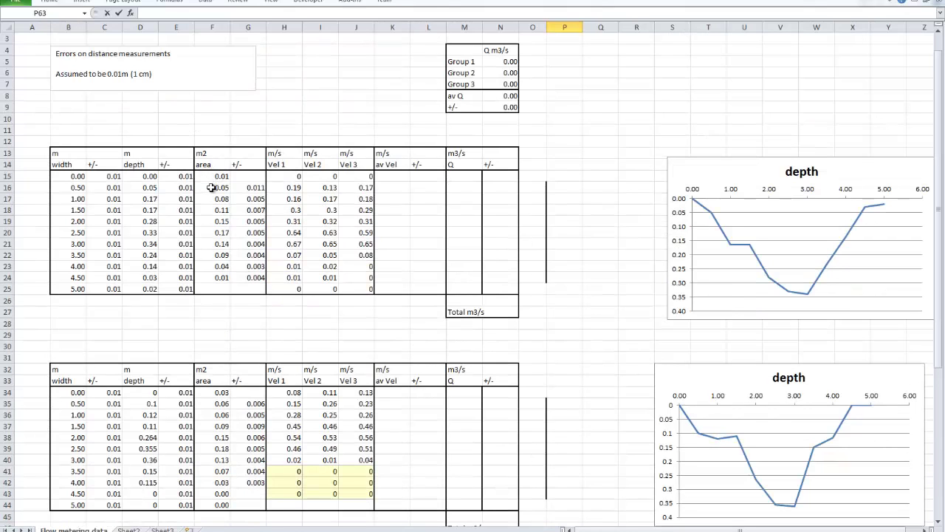
{"action": "left_click", "coordinate": [214, 188]}
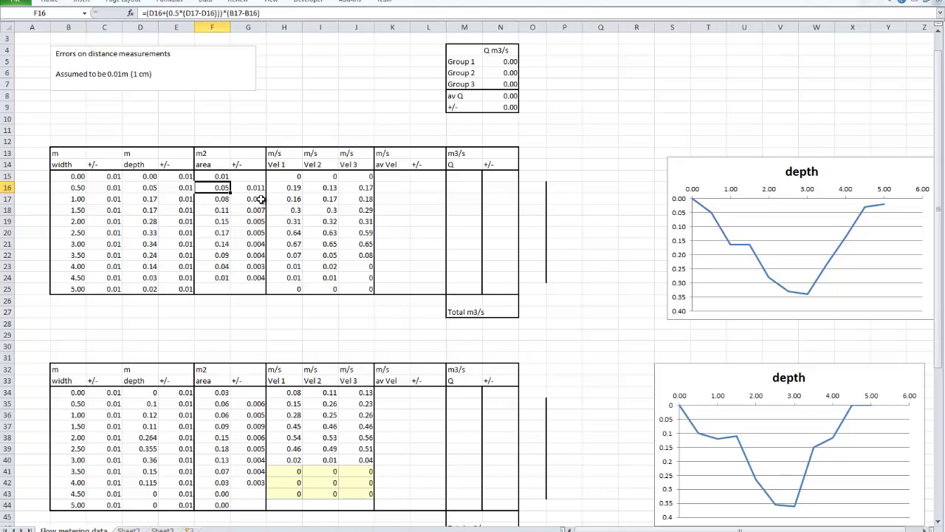
{"action": "left_click", "coordinate": [694, 168]}
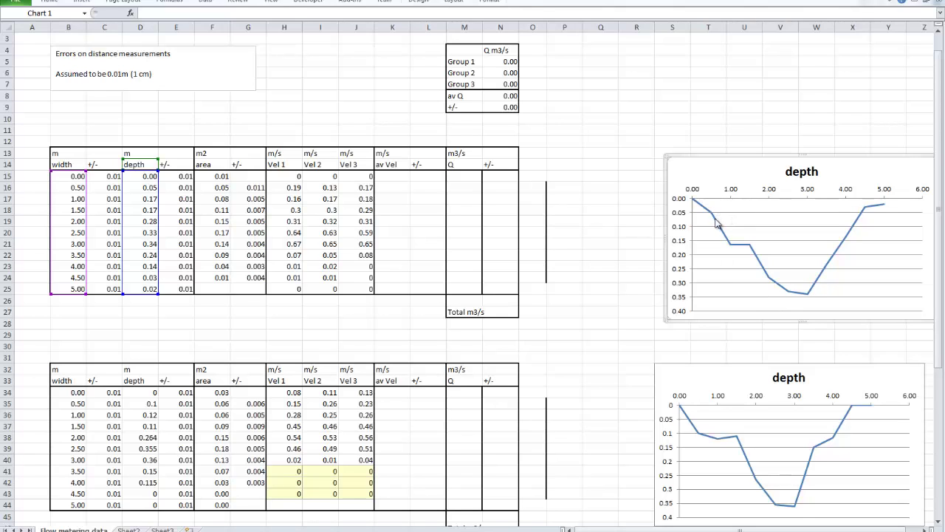
{"action": "mouse_move", "coordinate": [711, 205]}
{"action": "left_click", "coordinate": [222, 177]}
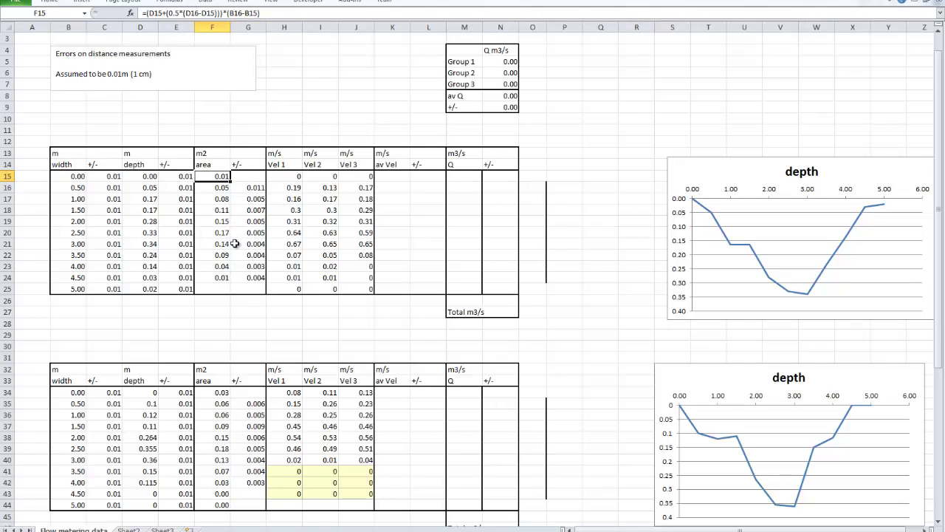
- Inspect the area error formula in G16 and the cells it references, comparing it with the area formula in F16
{"action": "left_click", "coordinate": [253, 190]}
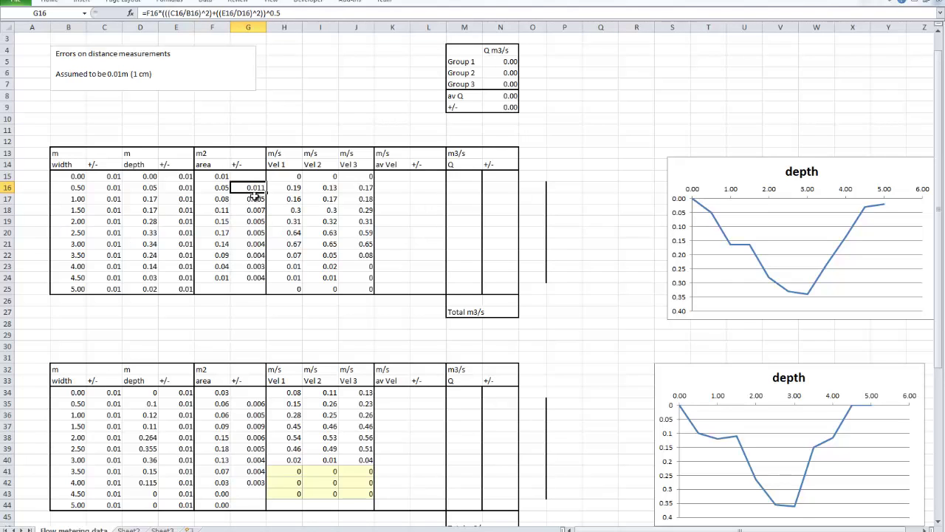
{"action": "left_click", "coordinate": [291, 13]}
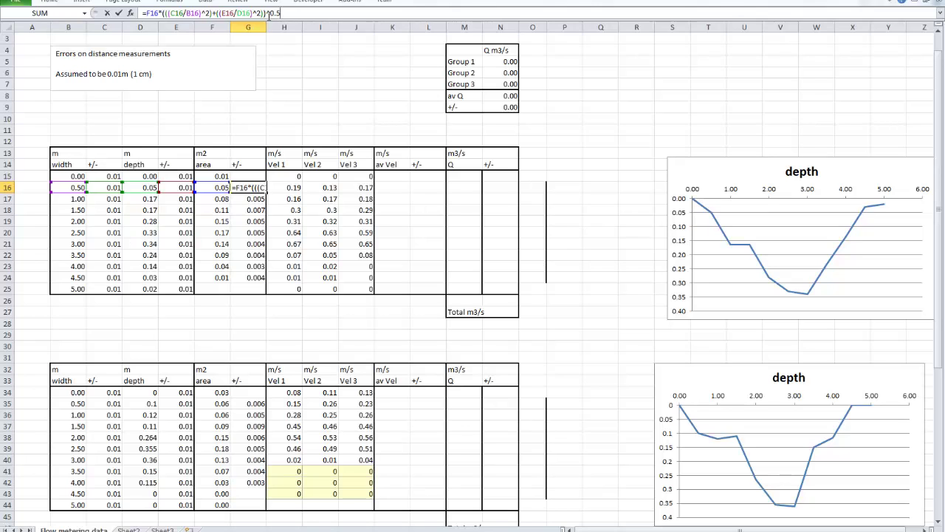
{"action": "left_click", "coordinate": [167, 12]}
{"action": "type", "text": "("}
{"action": "left_click", "coordinate": [270, 111]}
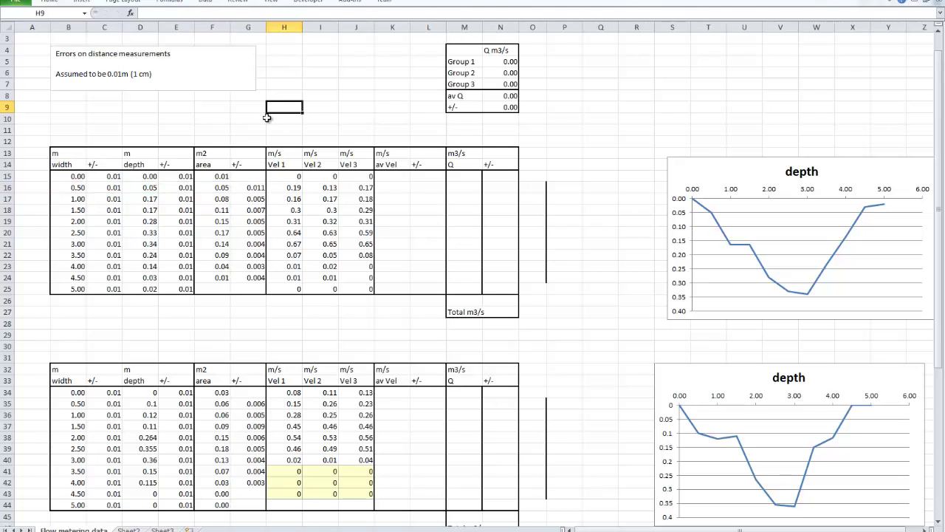
{"action": "left_click", "coordinate": [249, 189]}
{"action": "left_click", "coordinate": [214, 189]}
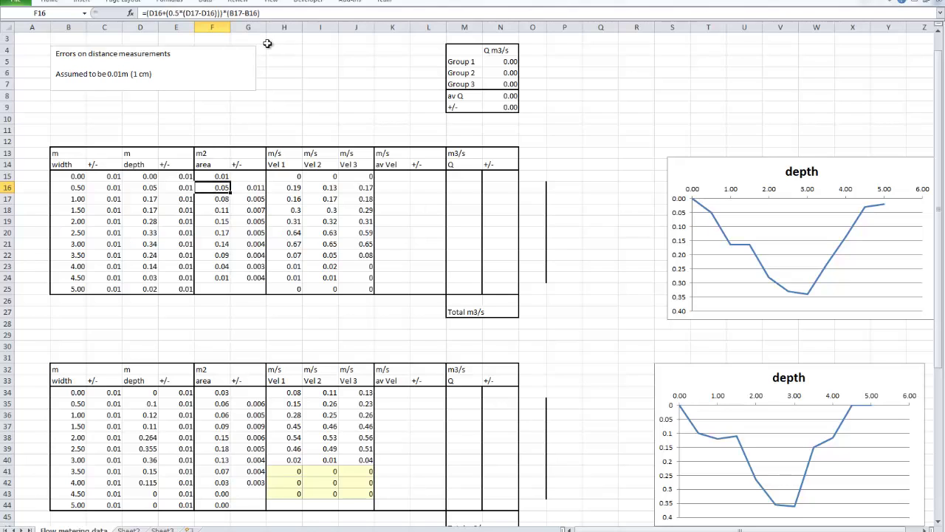
{"action": "left_click", "coordinate": [252, 187]}
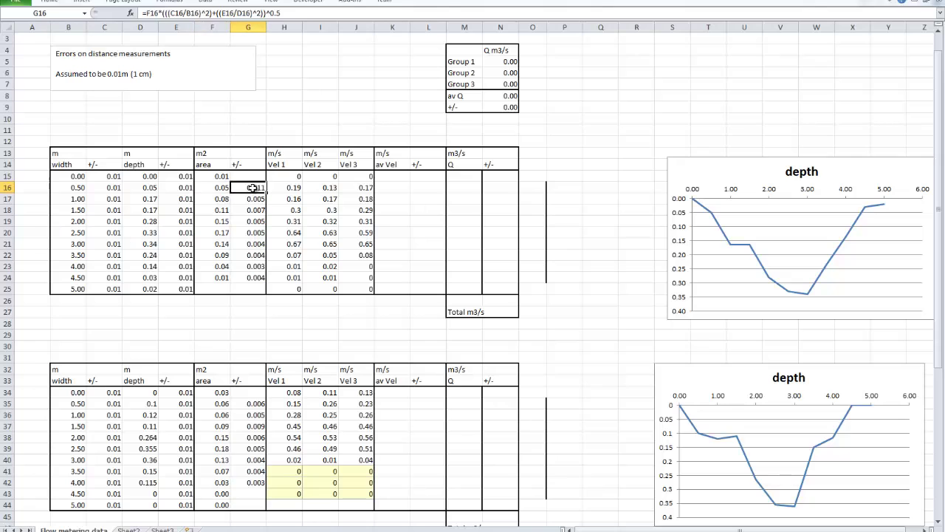
{"action": "left_click", "coordinate": [292, 12]}
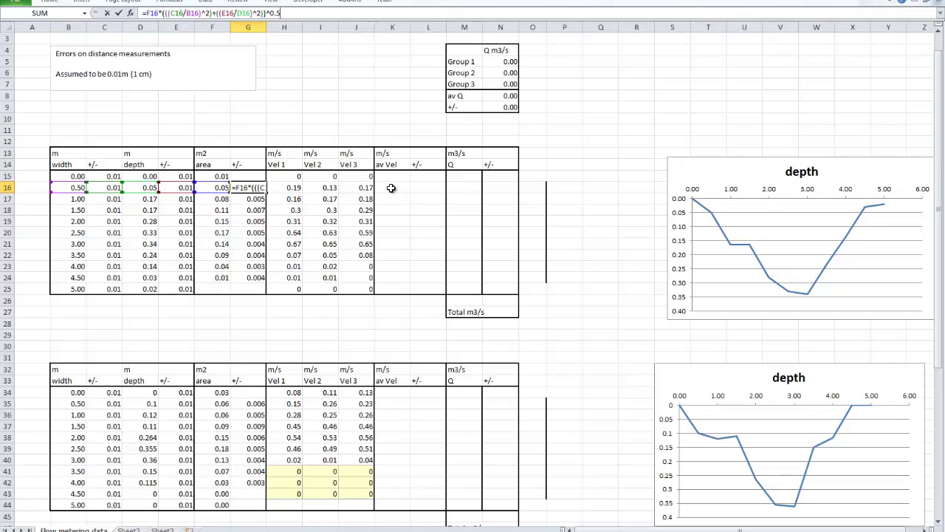
{"action": "left_click", "coordinate": [308, 122]}
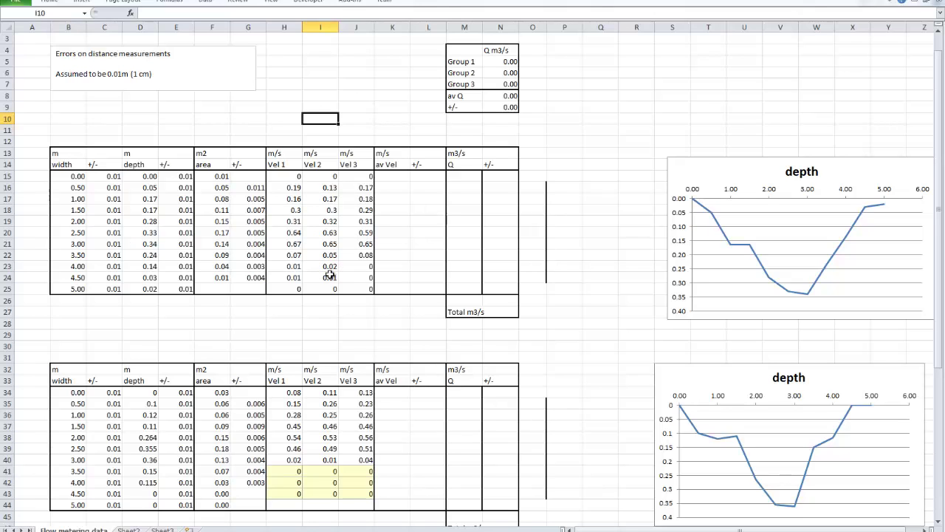
- Calculate the average velocity in K15 with =average(H15:J15) and fill the formula down to row 25
{"action": "left_click", "coordinate": [390, 177]}
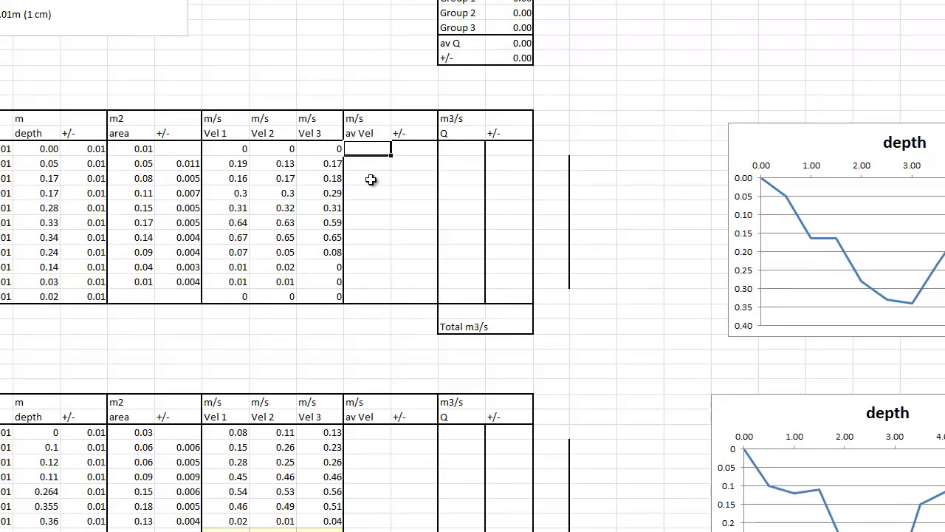
{"action": "type", "text": "=av"}
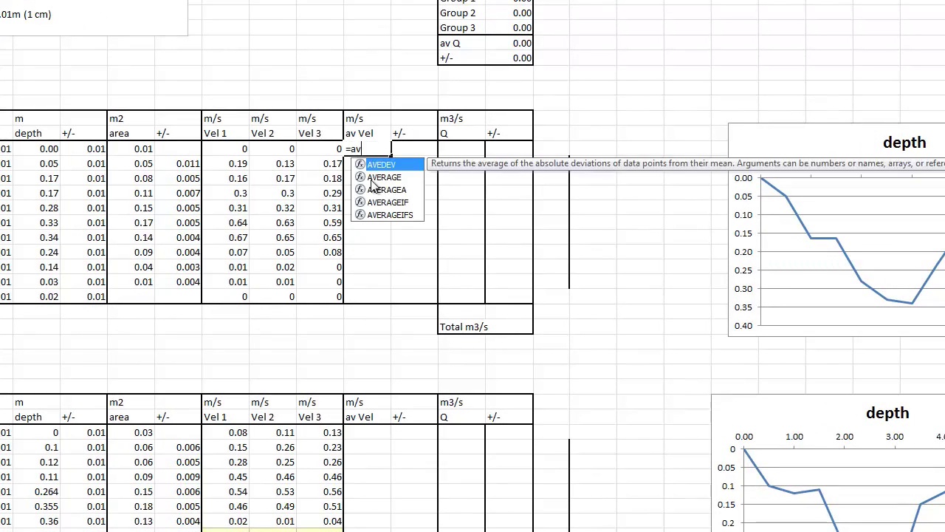
{"action": "type", "text": "erage"}
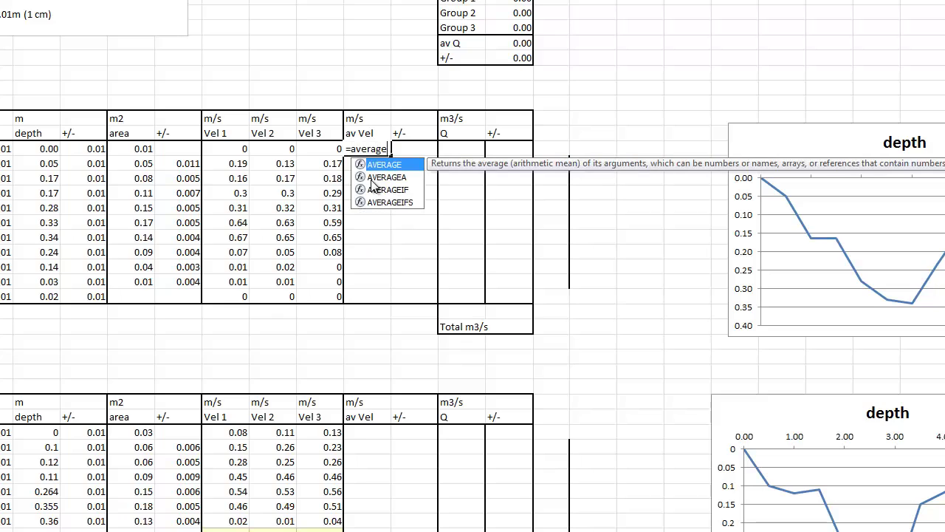
{"action": "type", "text": "("}
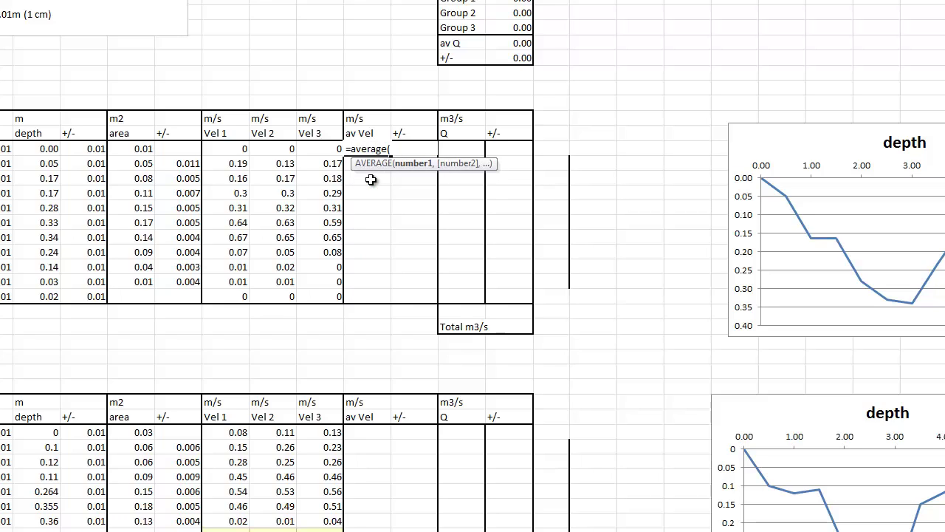
{"action": "left_click_drag", "start_coordinate": [236, 149], "coordinate": [333, 150]}
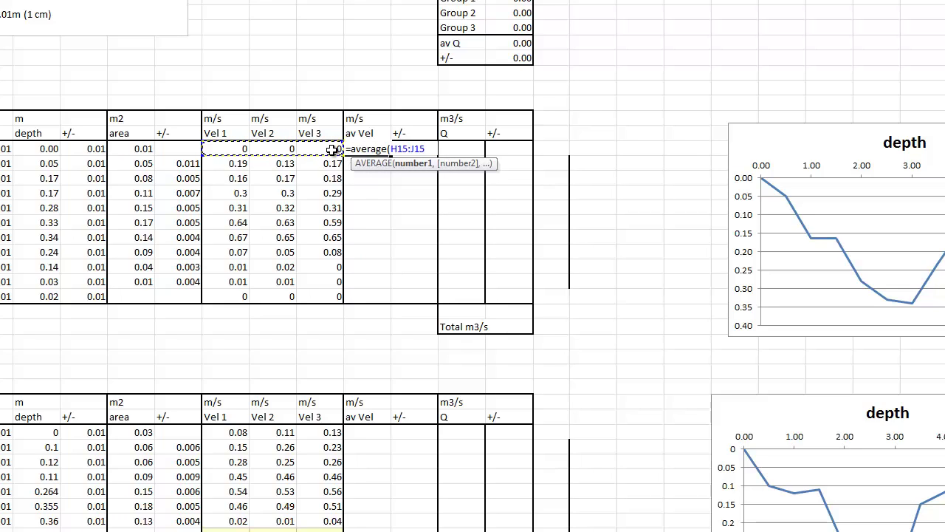
{"action": "type", "text": ")"}
{"action": "key", "text": "Return"}
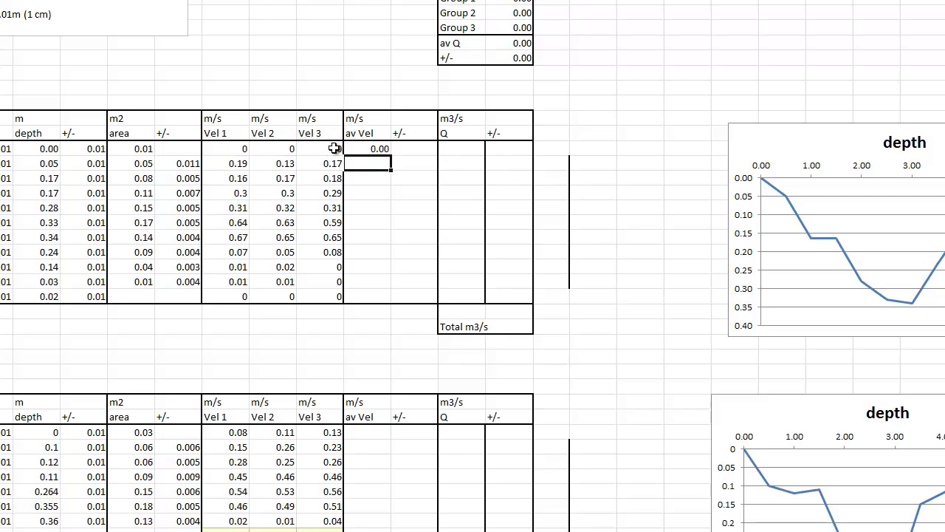
{"action": "left_click", "coordinate": [380, 148]}
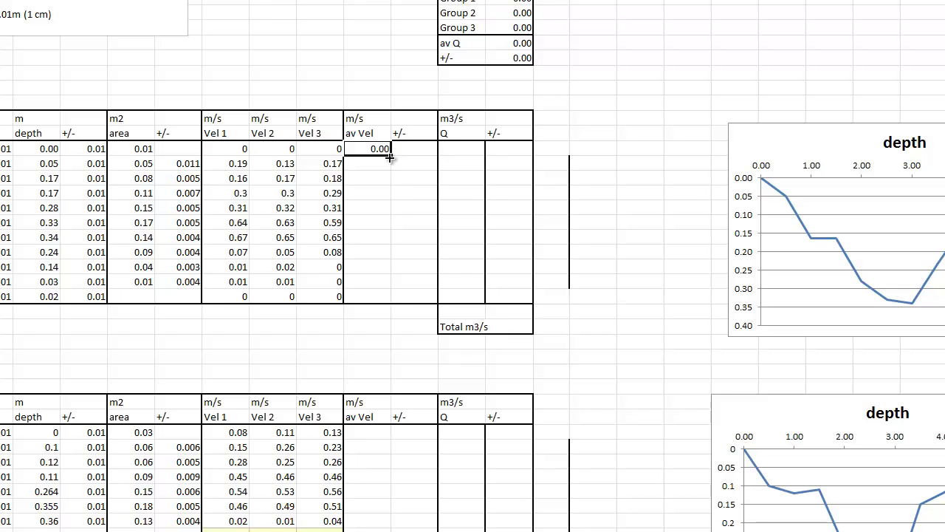
{"action": "double_click", "coordinate": [390, 157]}
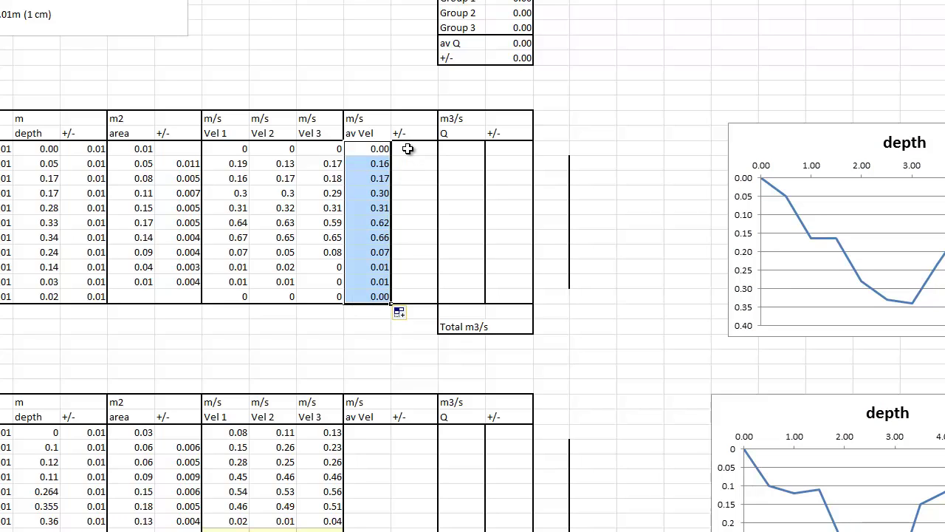
- Calculate the average velocity error in L15 with =stdev(H15:J15)*tinv(0.05,2)*3^0.5 and fill it down to row 25
{"action": "left_click", "coordinate": [408, 148]}
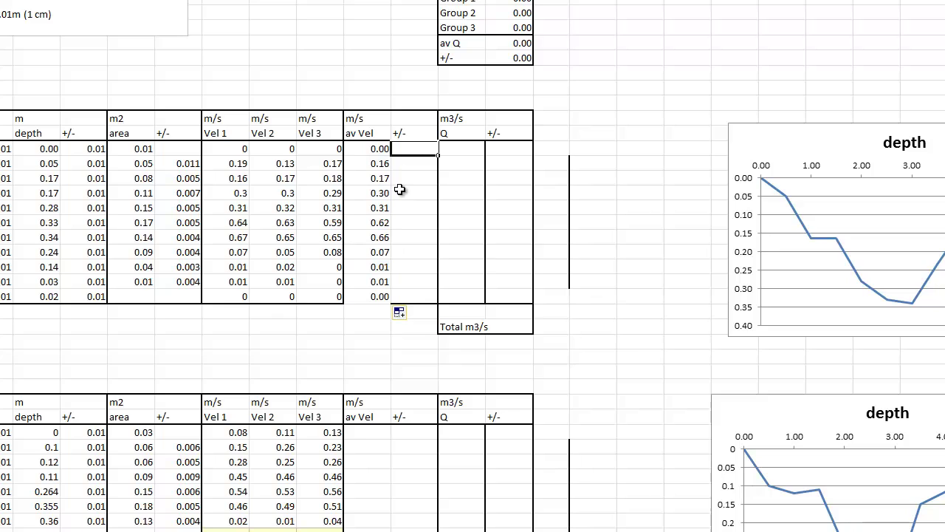
{"action": "type", "text": "=stdev"}
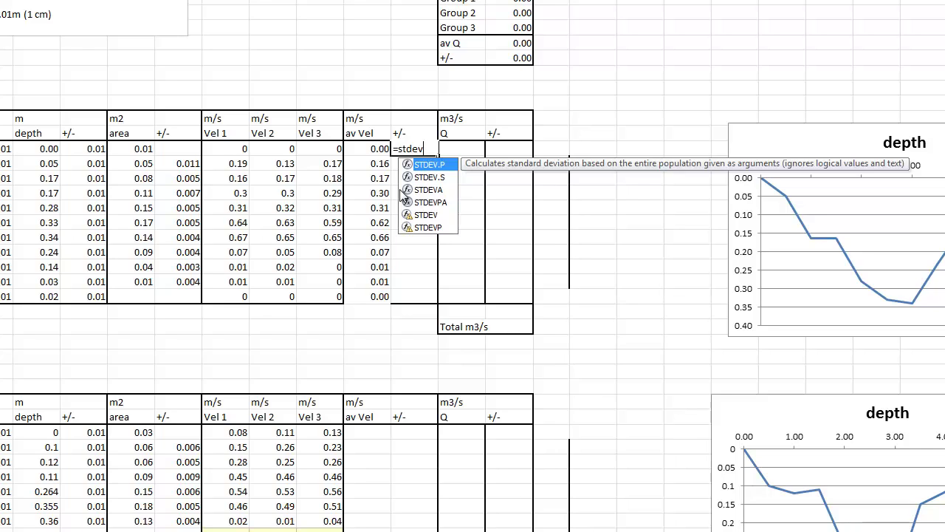
{"action": "type", "text": "("}
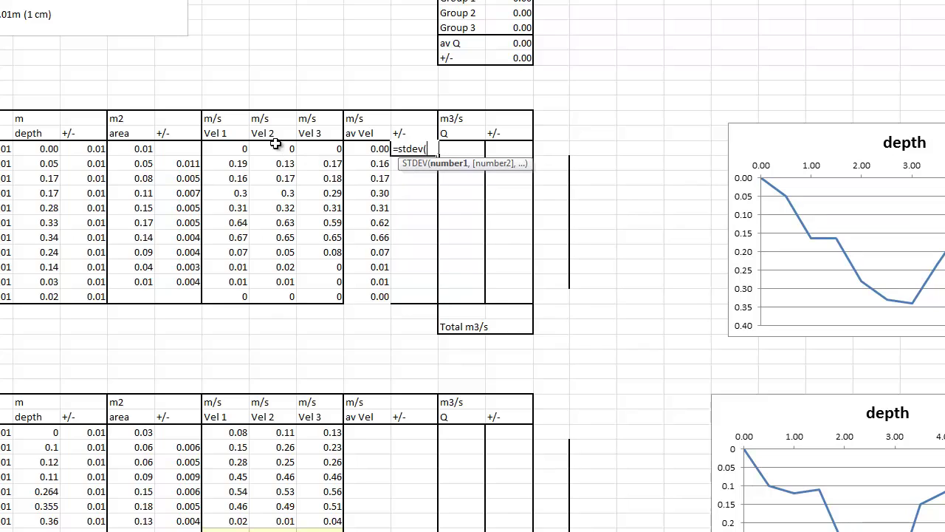
{"action": "left_click_drag", "start_coordinate": [236, 147], "coordinate": [312, 149]}
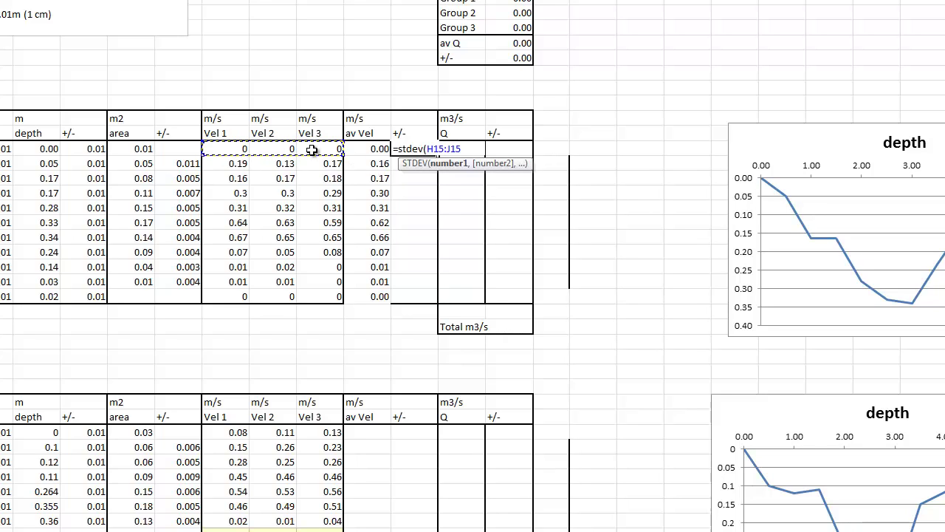
{"action": "type", "text": ")*"}
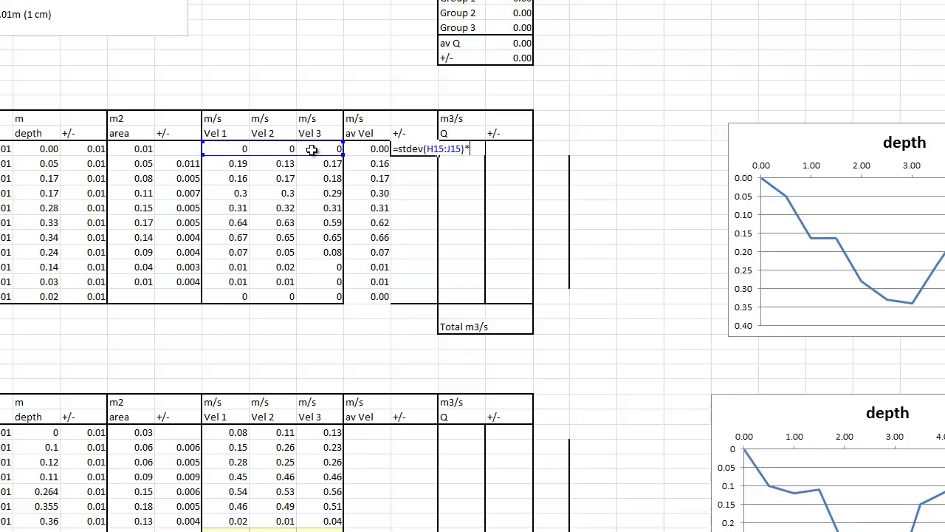
{"action": "type", "text": "tinv"}
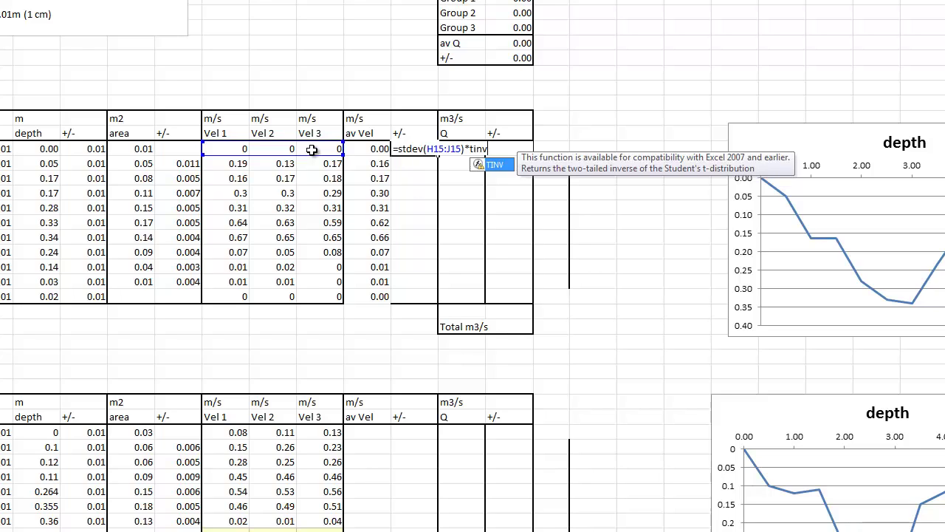
{"action": "type", "text": "("}
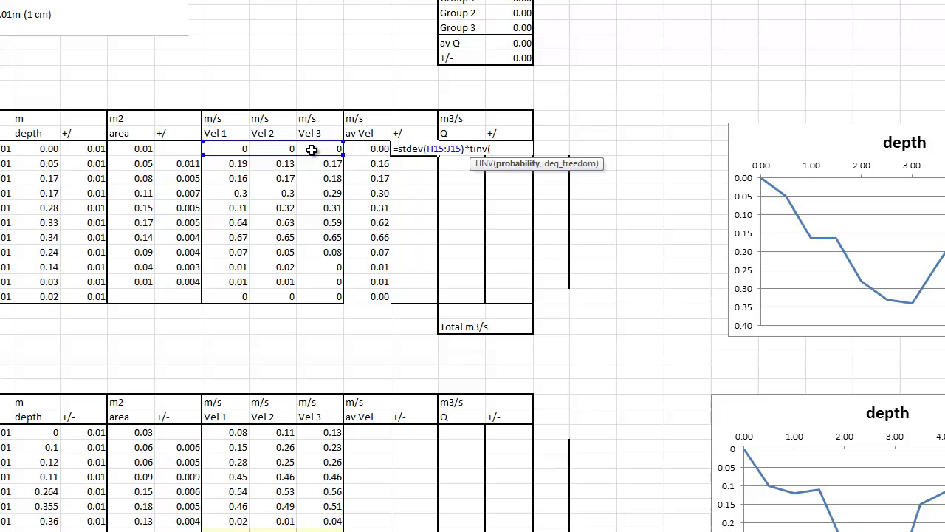
{"action": "type", "text": "0.05,"}
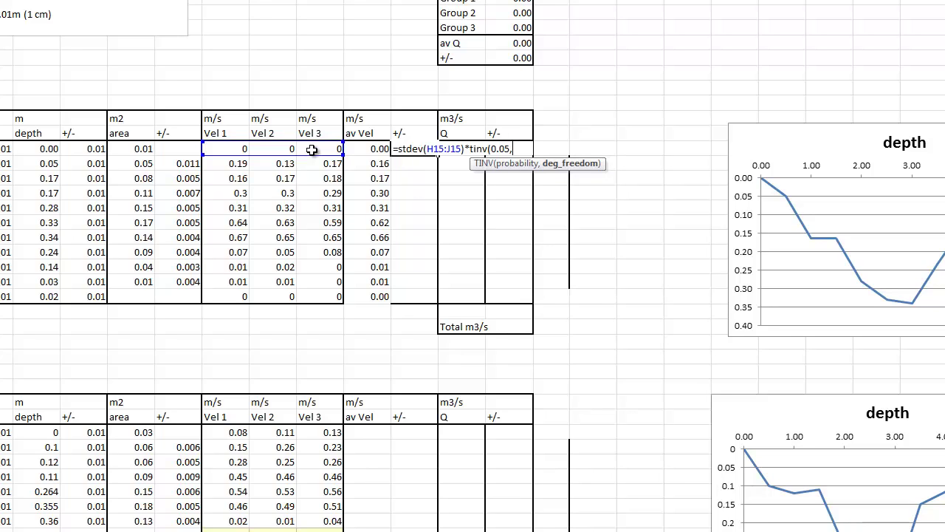
{"action": "type", "text": "2)"}
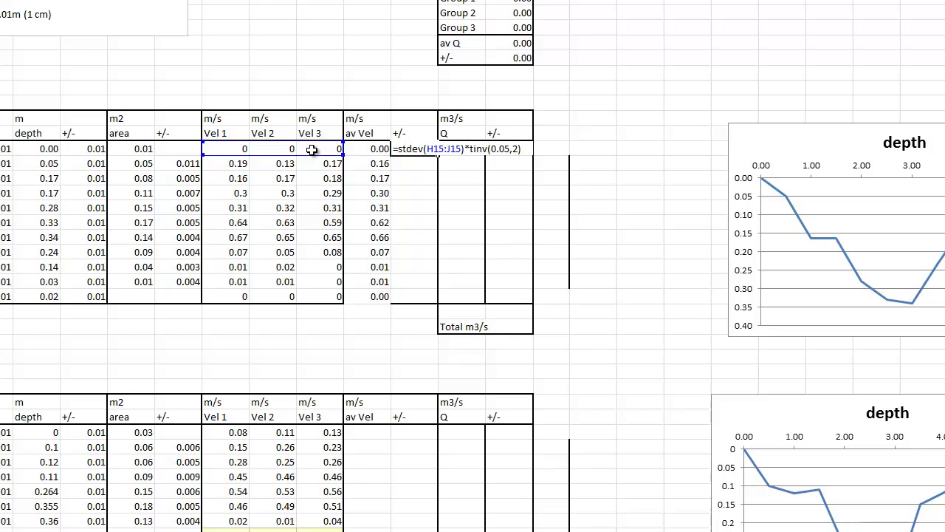
{"action": "type", "text": "*"}
{"action": "type", "text": "3^0.5"}
{"action": "key", "text": "Return"}
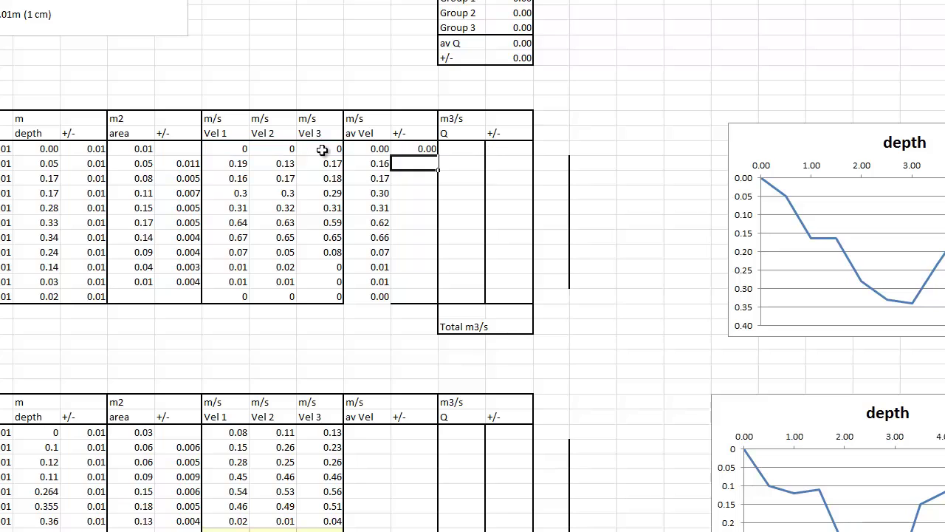
{"action": "left_click", "coordinate": [425, 151]}
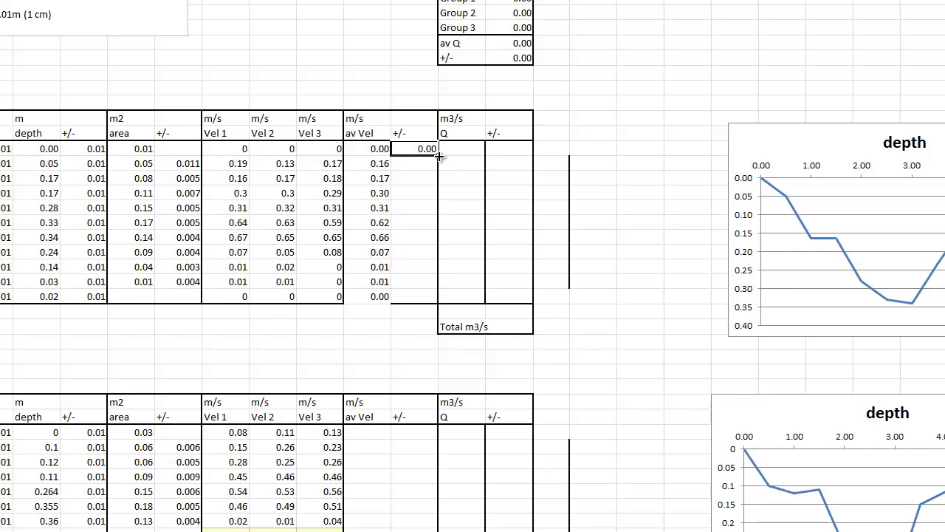
{"action": "double_click", "coordinate": [439, 156]}
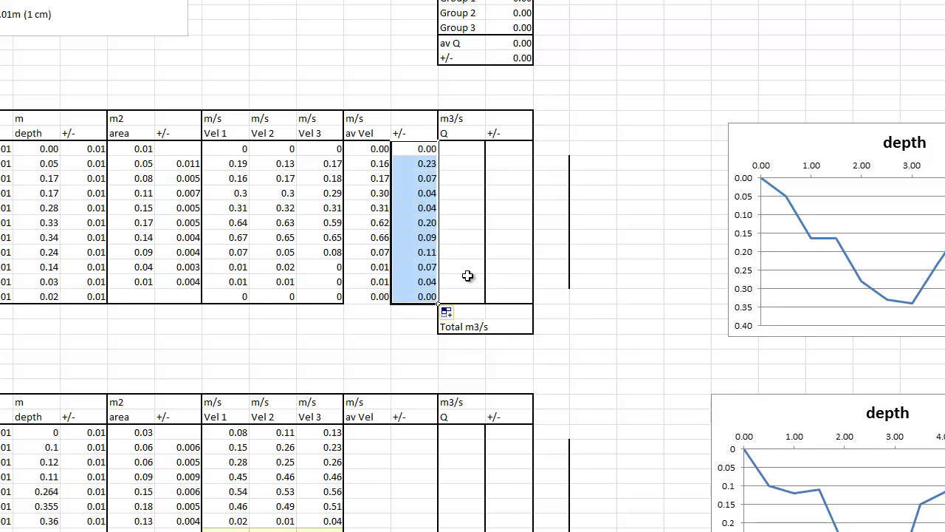
{"action": "left_click", "coordinate": [457, 149]}
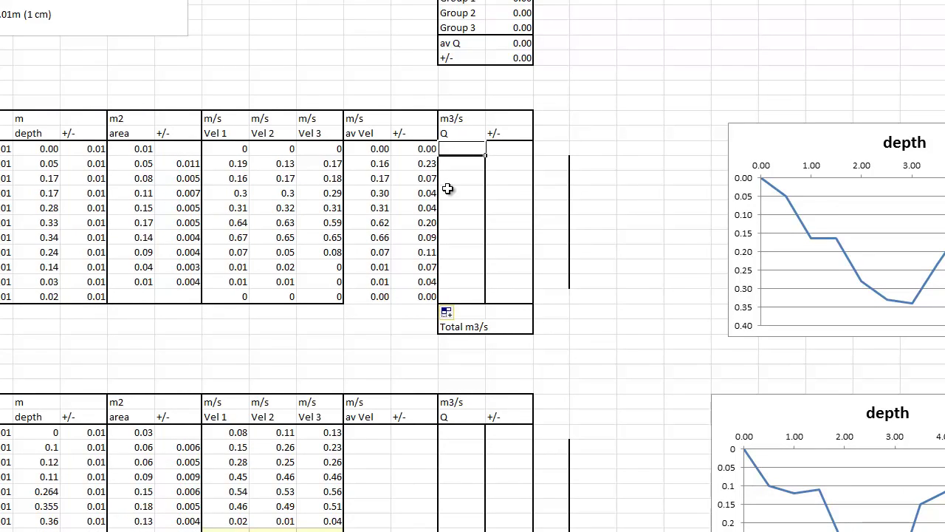
{"action": "type", "text": "="}
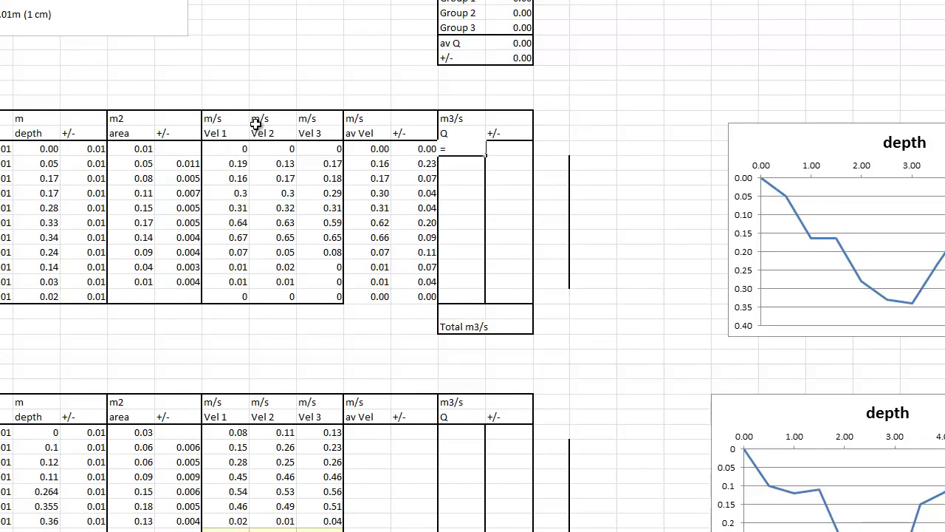
{"action": "left_click", "coordinate": [450, 121]}
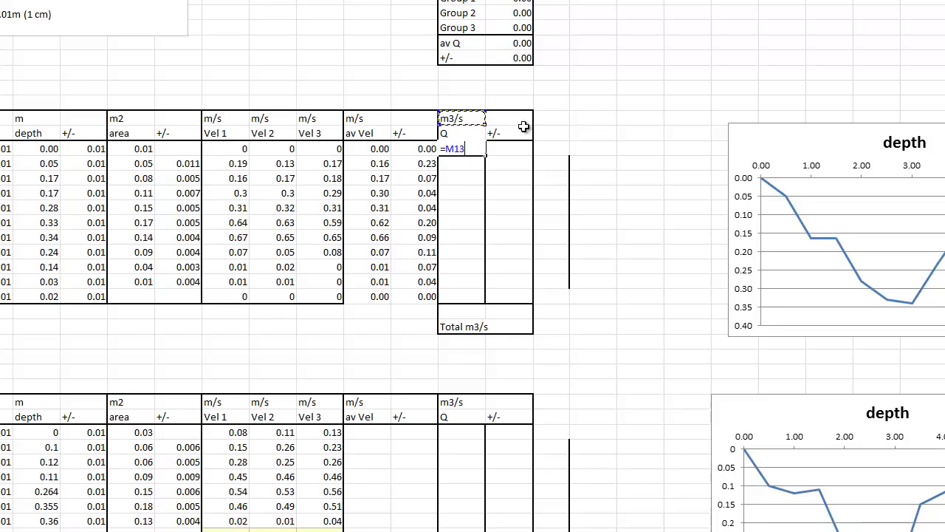
{"action": "key", "text": "Escape"}
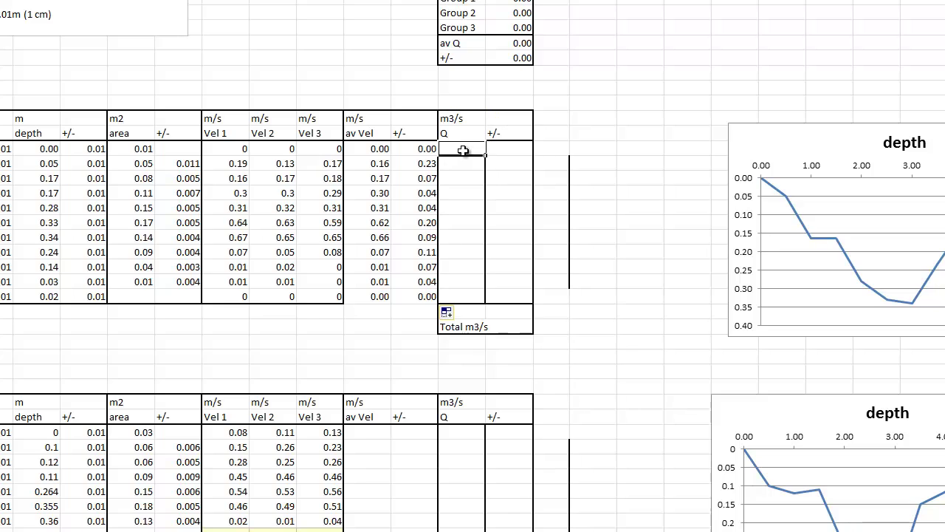
- Calculate the discharge in M15 with =F15*K15 and fill the formula down to row 25
{"action": "type", "text": "="}
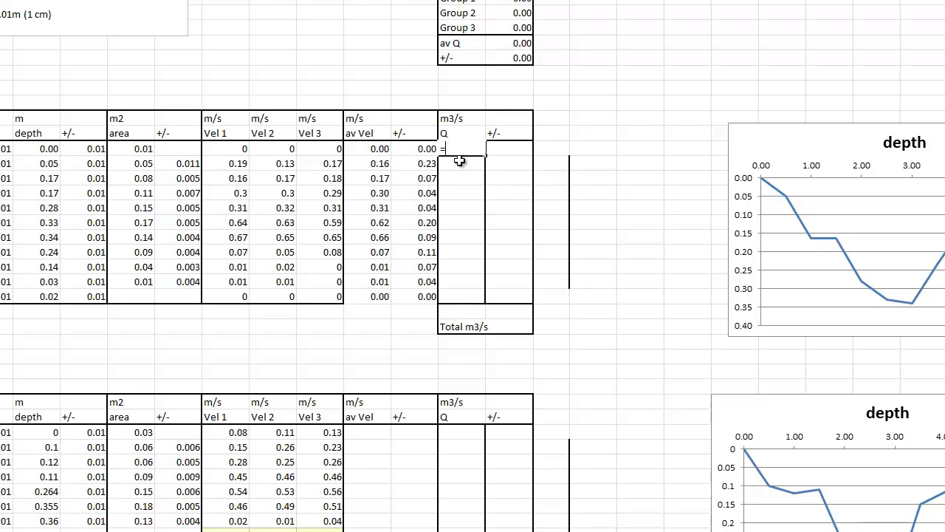
{"action": "left_click", "coordinate": [131, 150]}
{"action": "type", "text": "*"}
{"action": "left_click", "coordinate": [364, 151]}
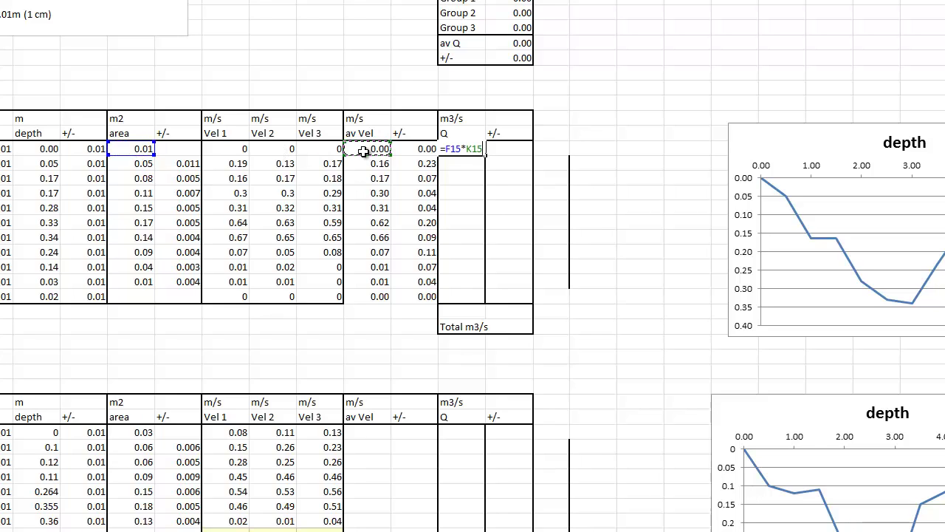
{"action": "key", "text": "Return"}
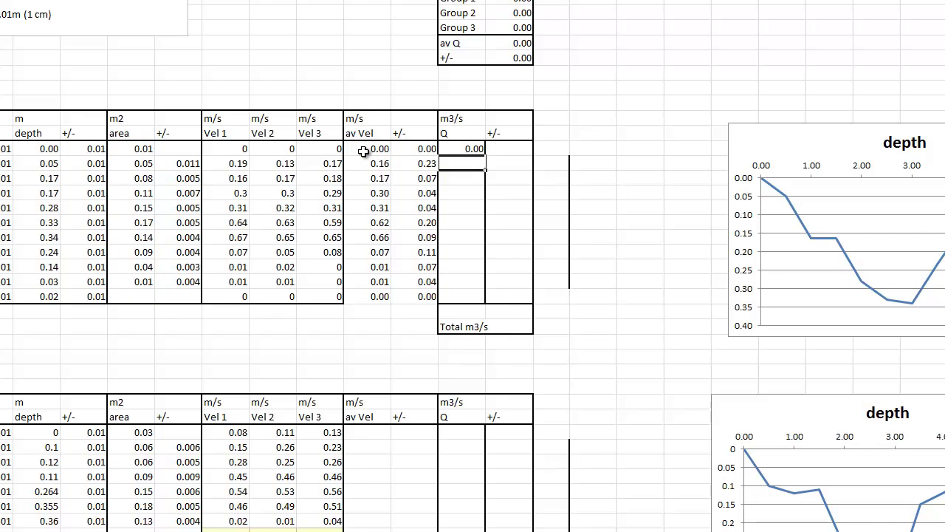
{"action": "left_click", "coordinate": [463, 149]}
{"action": "left_click_drag", "start_coordinate": [484, 155], "coordinate": [479, 296]}
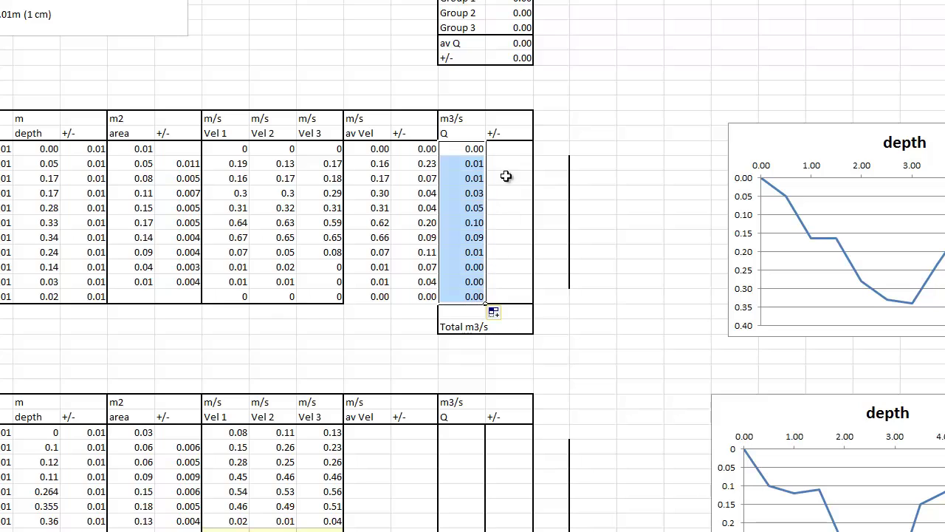
- Total the first table's discharge in M26 with =sum(M15:M25)
{"action": "left_click", "coordinate": [501, 149]}
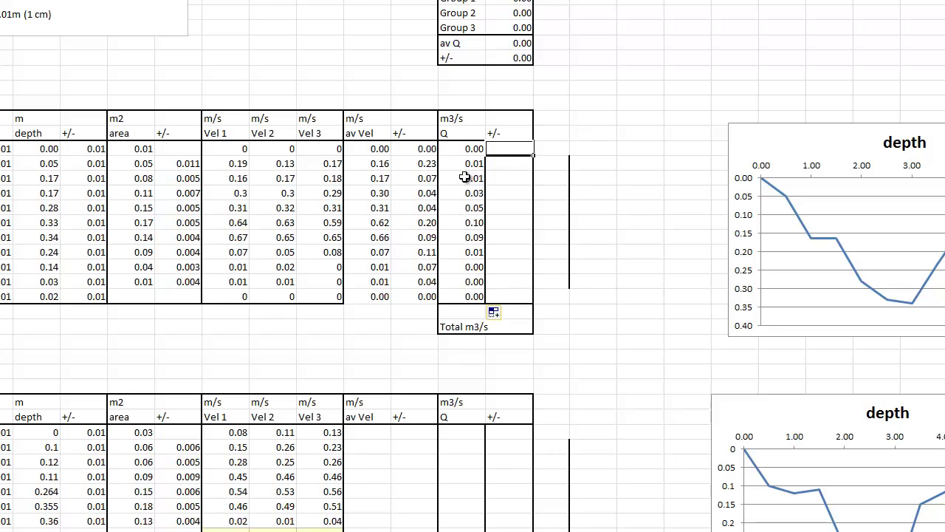
{"action": "left_click", "coordinate": [459, 312]}
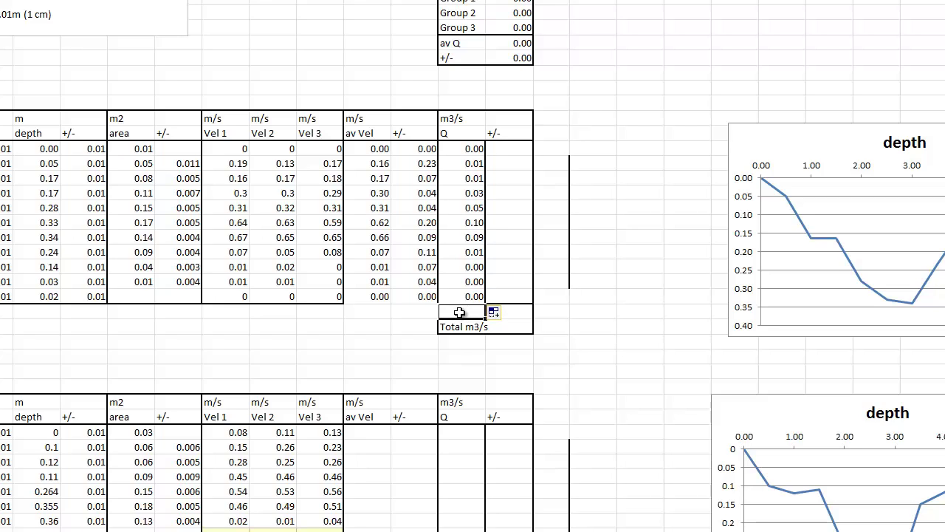
{"action": "type", "text": "=sum"}
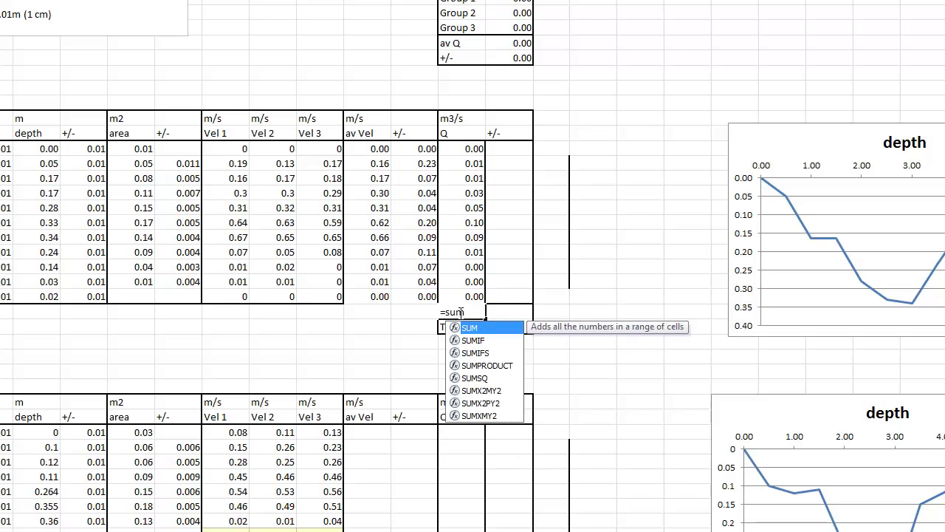
{"action": "type", "text": "("}
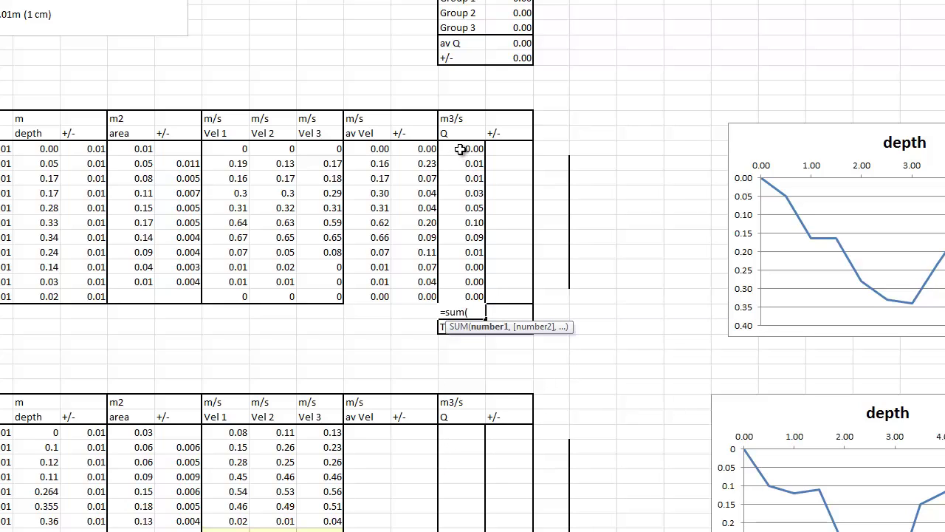
{"action": "left_click_drag", "start_coordinate": [460, 149], "coordinate": [455, 296]}
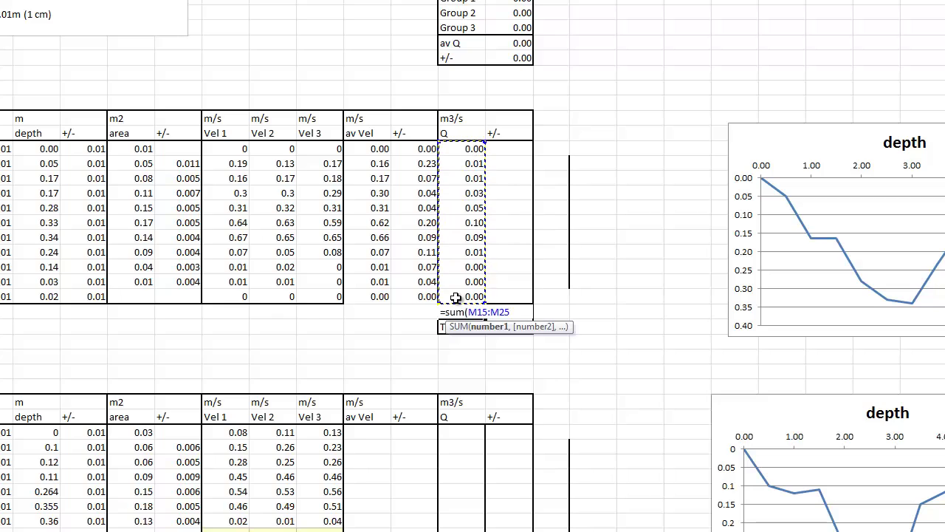
{"action": "type", "text": ")"}
{"action": "key", "text": "Return"}
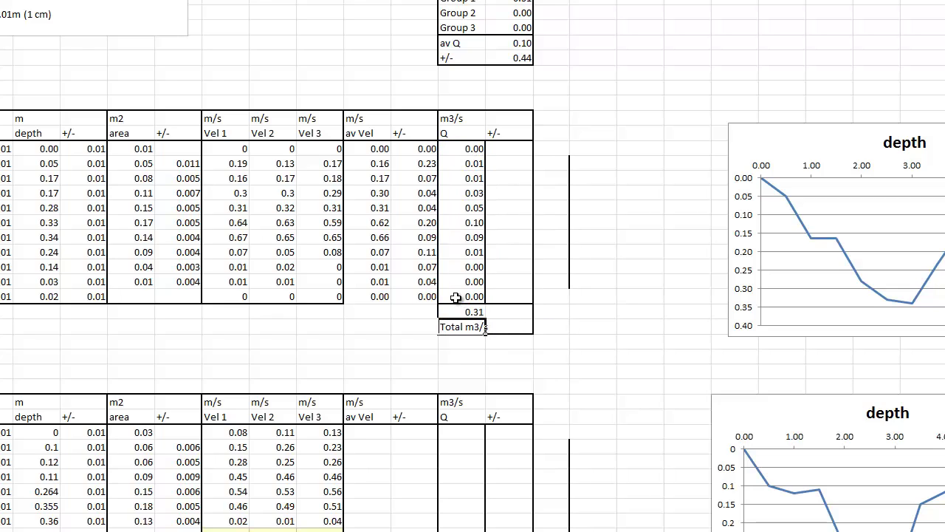
{"action": "left_click", "coordinate": [539, 357]}
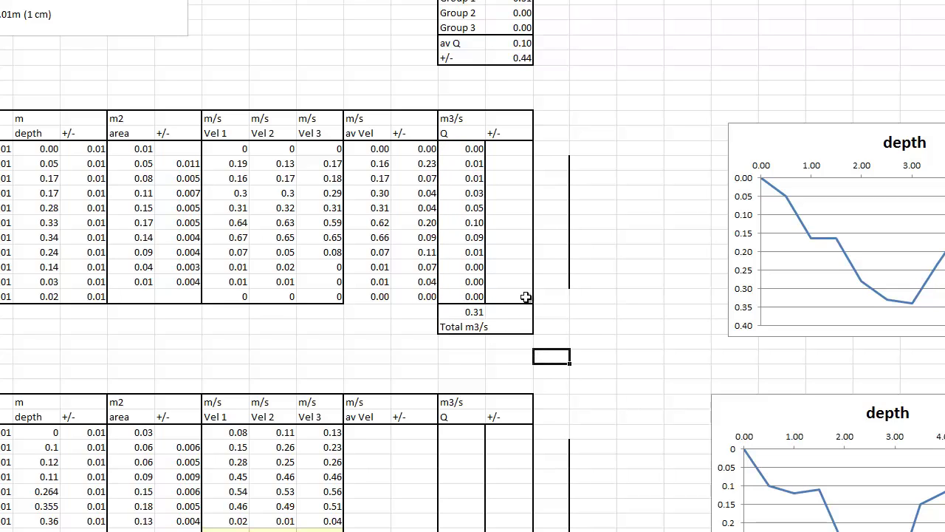
- Begin the discharge error formula in N15 with the squared relative area error, =((G15/F15)^2)+
{"action": "left_click", "coordinate": [502, 150]}
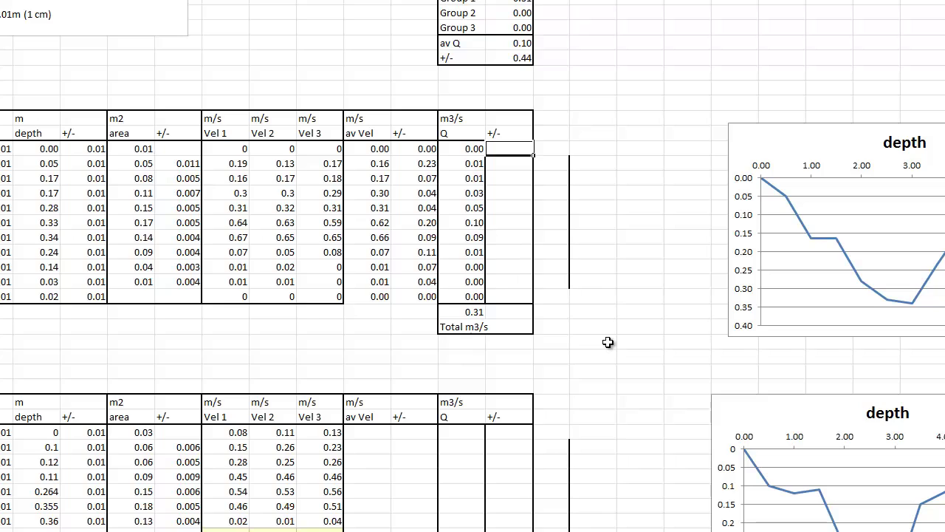
{"action": "type", "text": "=("}
{"action": "left_click", "coordinate": [180, 150]}
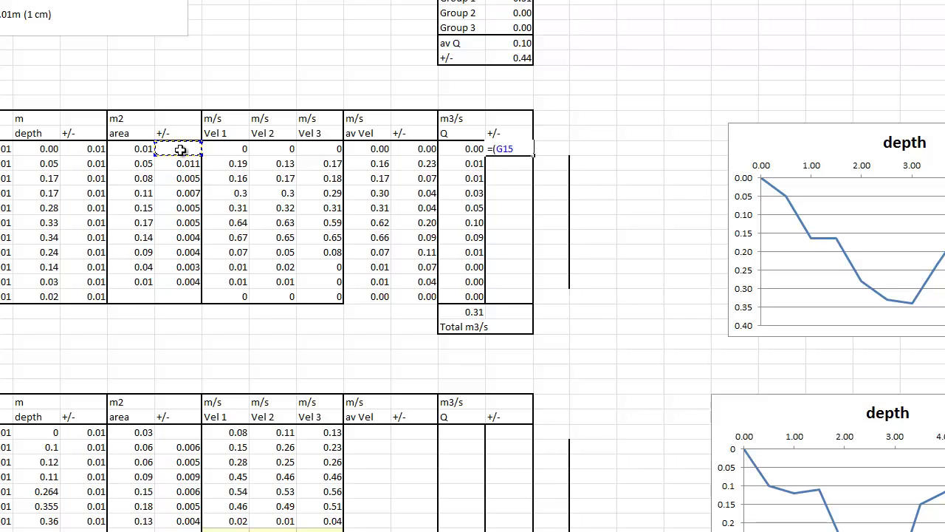
{"action": "type", "text": "/"}
{"action": "left_click", "coordinate": [134, 149]}
{"action": "type", "text": ")"}
{"action": "type", "text": "^"}
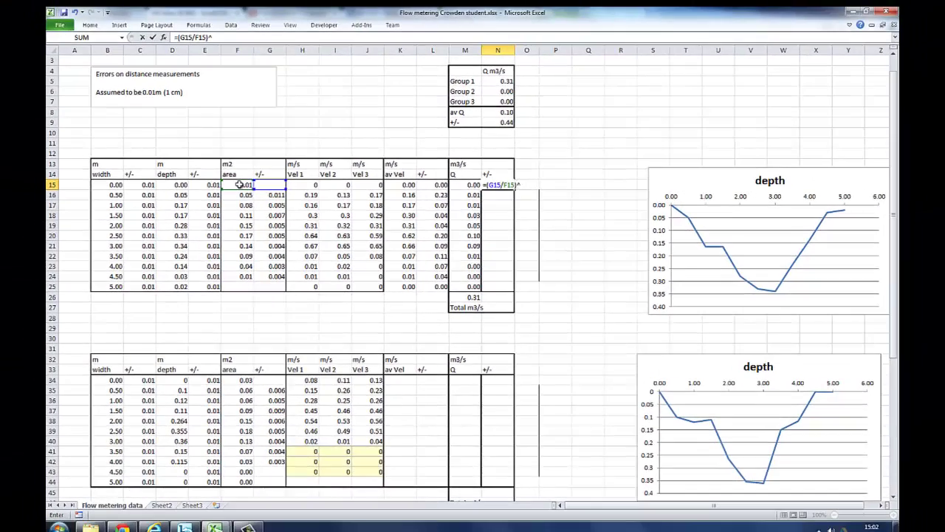
{"action": "type", "text": "2"}
{"action": "left_click", "coordinate": [177, 37]}
{"action": "type", "text": "("}
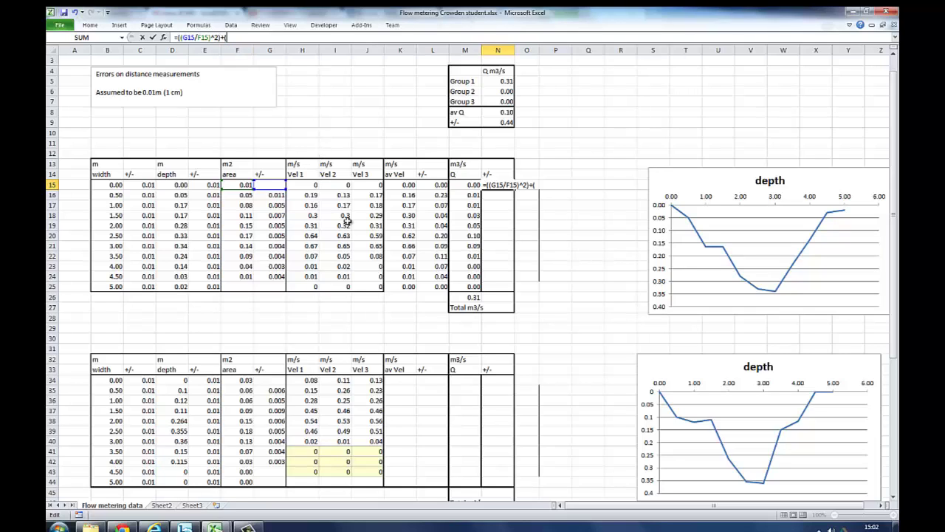
- Add the squared relative velocity error, ((L15/K15)^2), as the second term of the N15 formula
{"action": "left_click", "coordinate": [434, 186]}
{"action": "type", "text": "/"}
{"action": "left_click", "coordinate": [394, 185]}
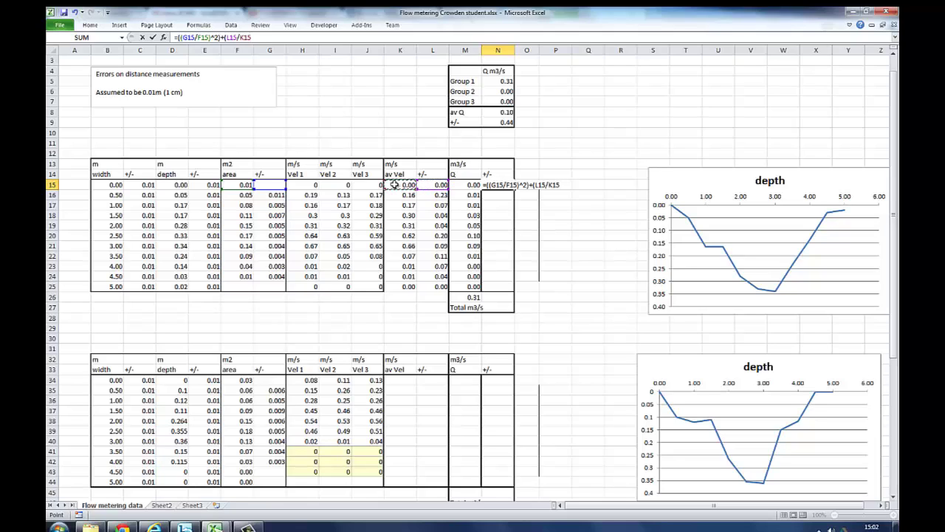
{"action": "type", "text": ")^2"}
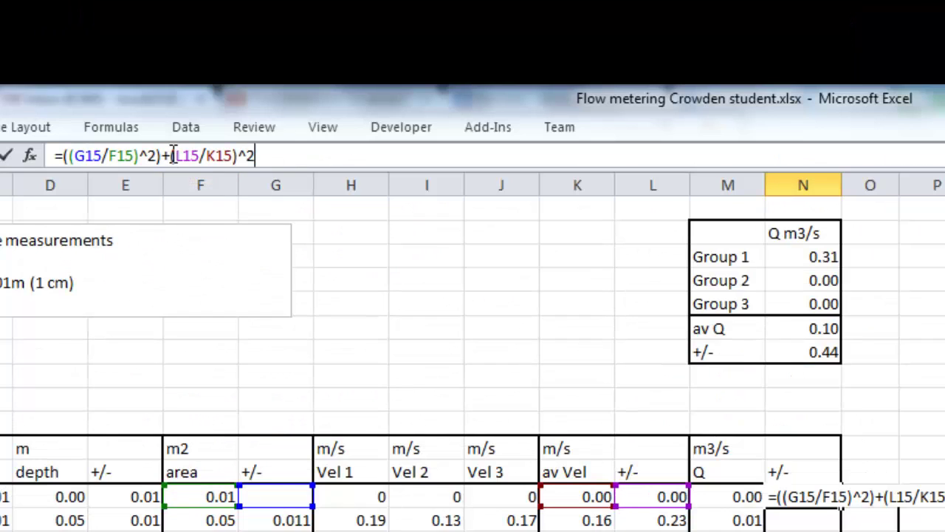
{"action": "left_click", "coordinate": [172, 155]}
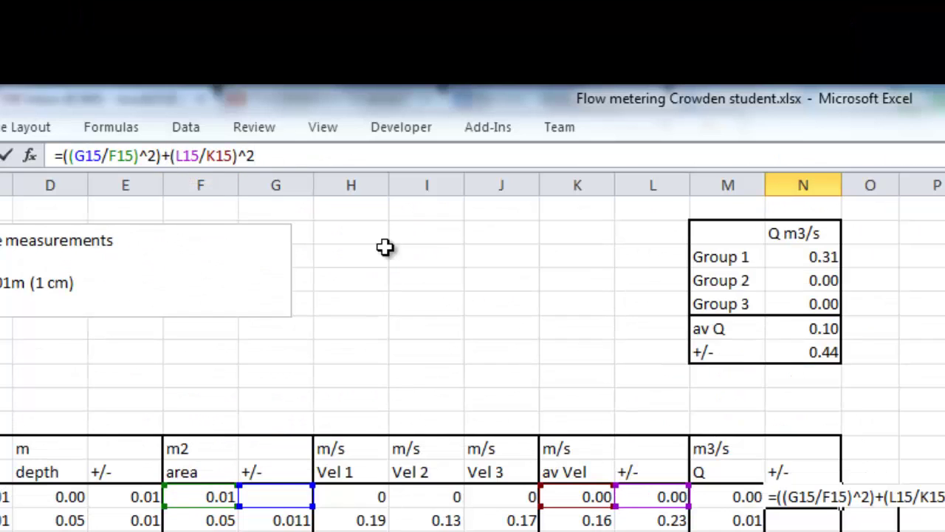
{"action": "type", "text": "("}
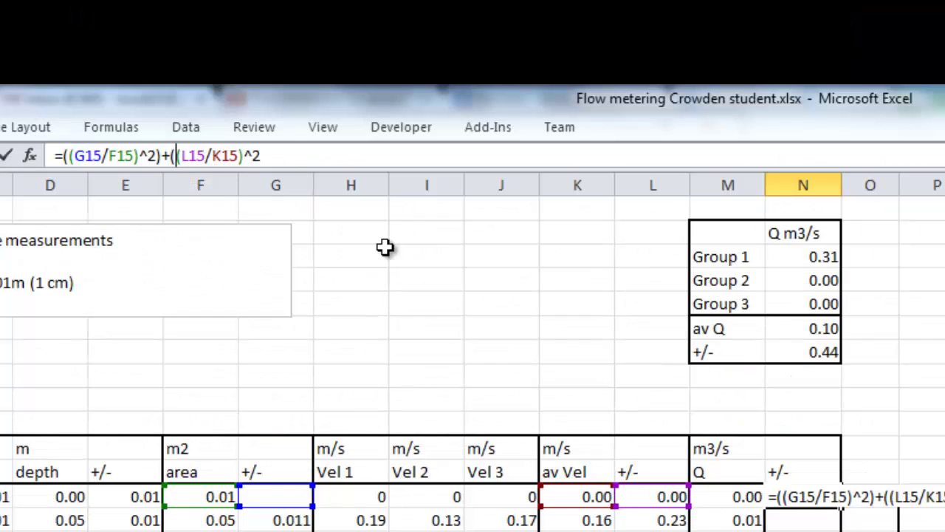
{"action": "left_click", "coordinate": [277, 155]}
{"action": "type", "text": ")"}
- Bracket both terms in N15 and take the square root, entering =(((G15/F15)^2)+((L15/K15)^2))^0.5
{"action": "left_click", "coordinate": [63, 156]}
{"action": "type", "text": "("}
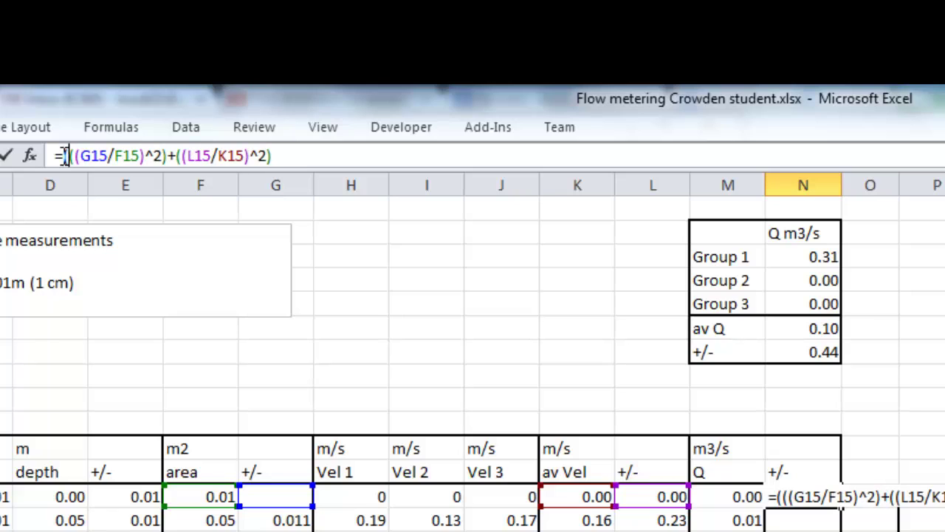
{"action": "left_click", "coordinate": [290, 155]}
{"action": "type", "text": ")^0.5"}
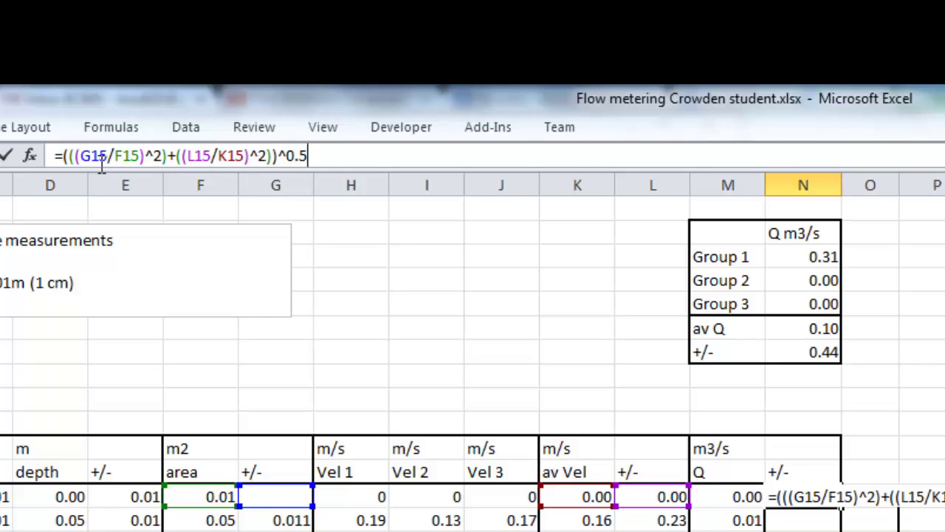
{"action": "type", "text": "("}
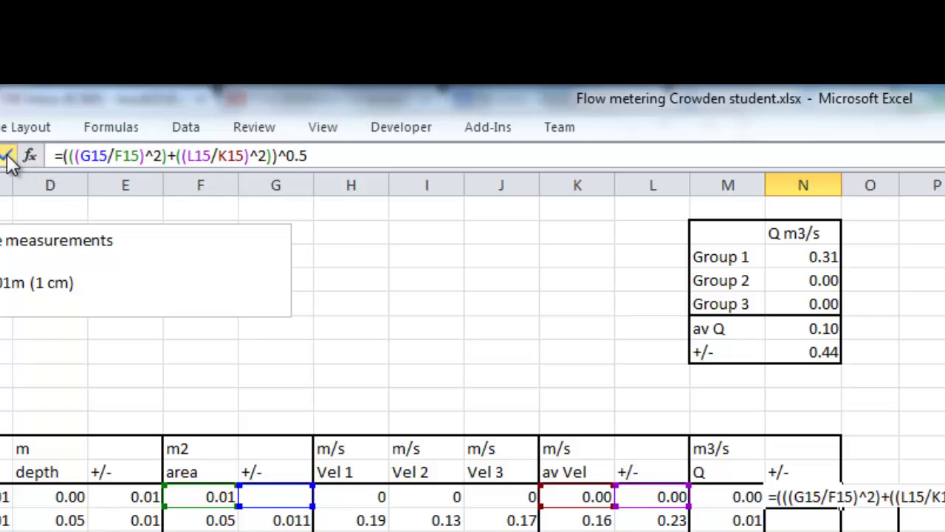
{"action": "left_click", "coordinate": [7, 156]}
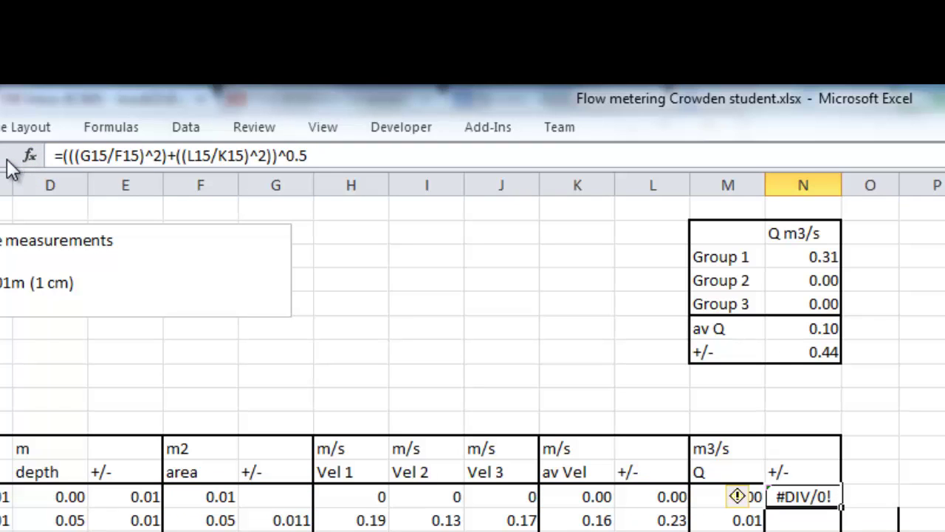
- Multiply the N15 error formula by the discharge, making it =M15*((((G15/F15)^2)+((L15/K15)^2))^0.5)
{"action": "left_click", "coordinate": [62, 156]}
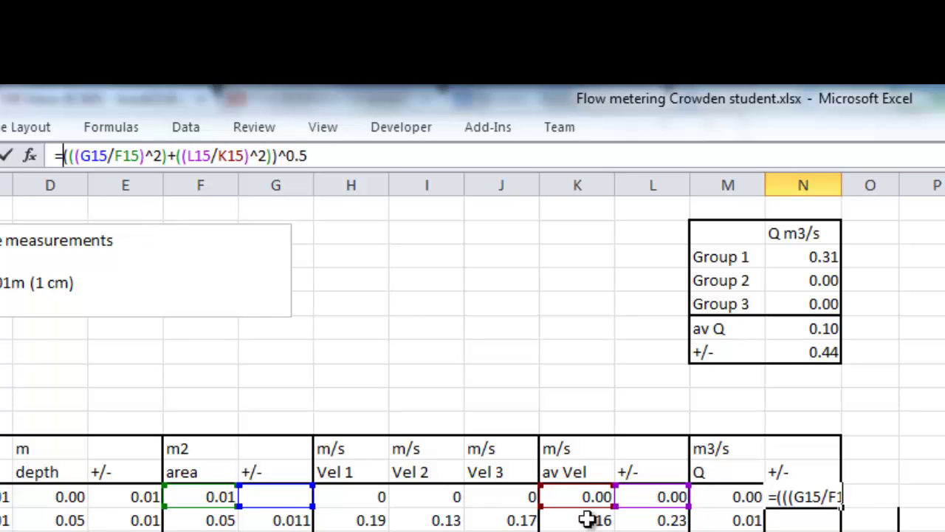
{"action": "left_click", "coordinate": [715, 497]}
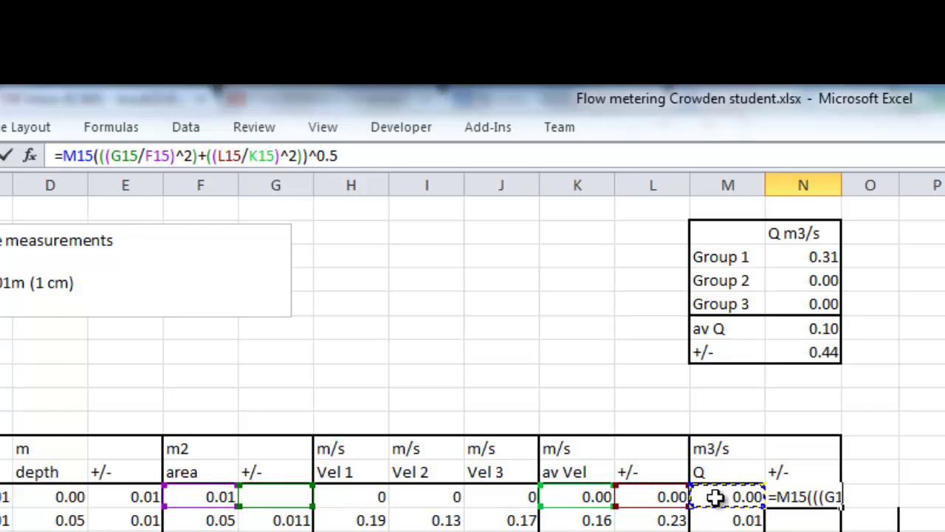
{"action": "type", "text": "*"}
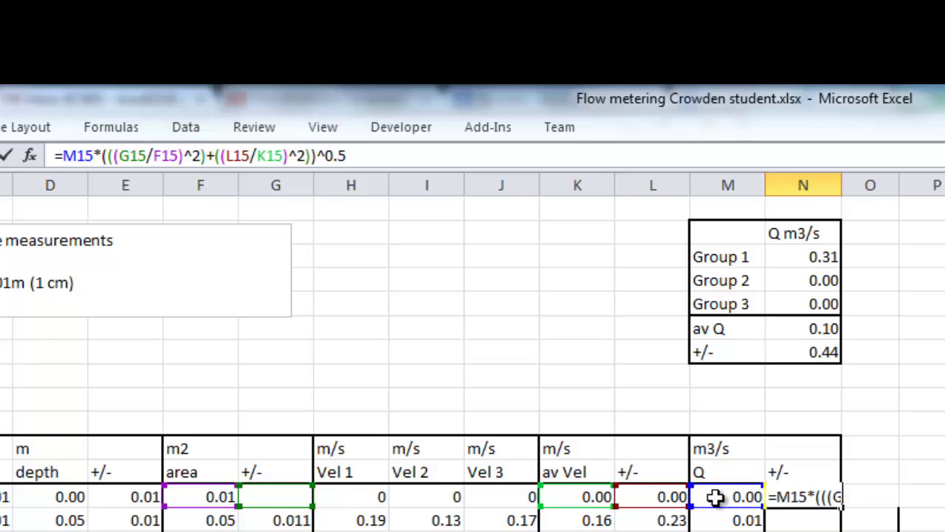
{"action": "type", "text": "("}
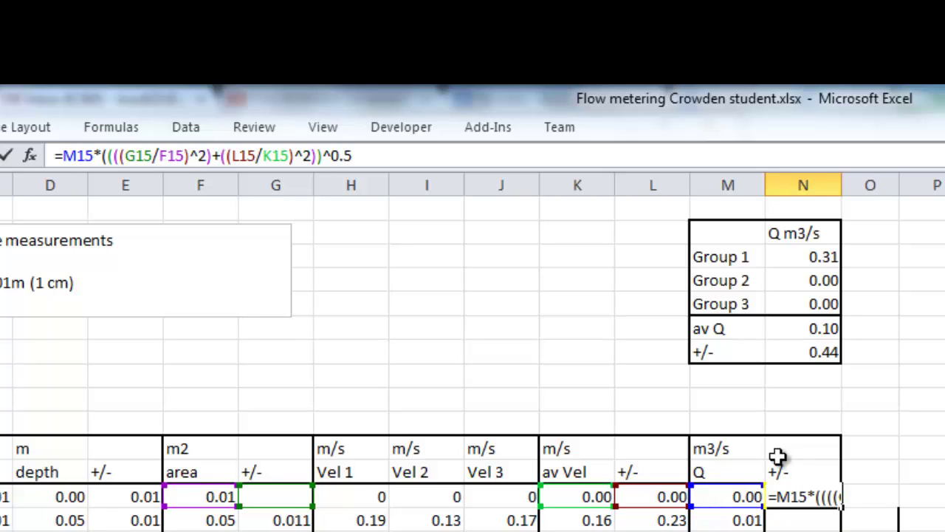
{"action": "left_click", "coordinate": [370, 155]}
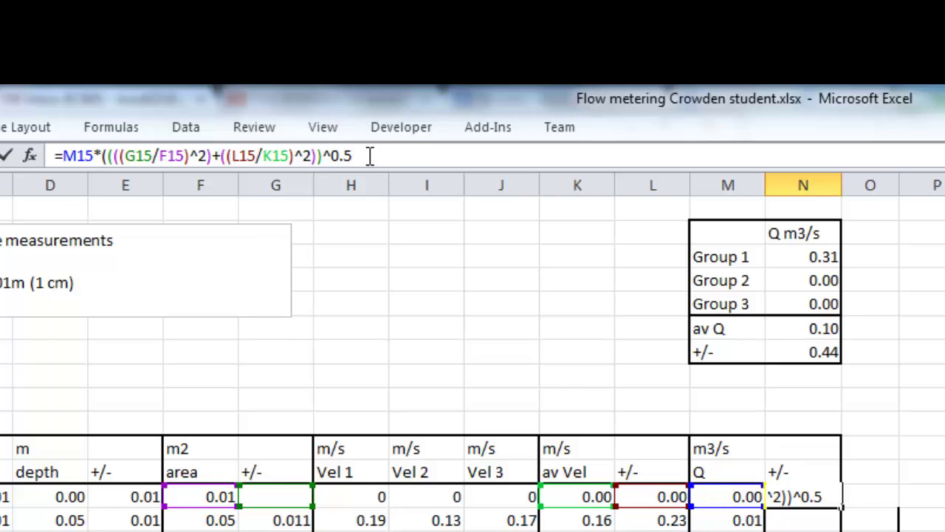
{"action": "type", "text": ")"}
{"action": "key", "text": "Return"}
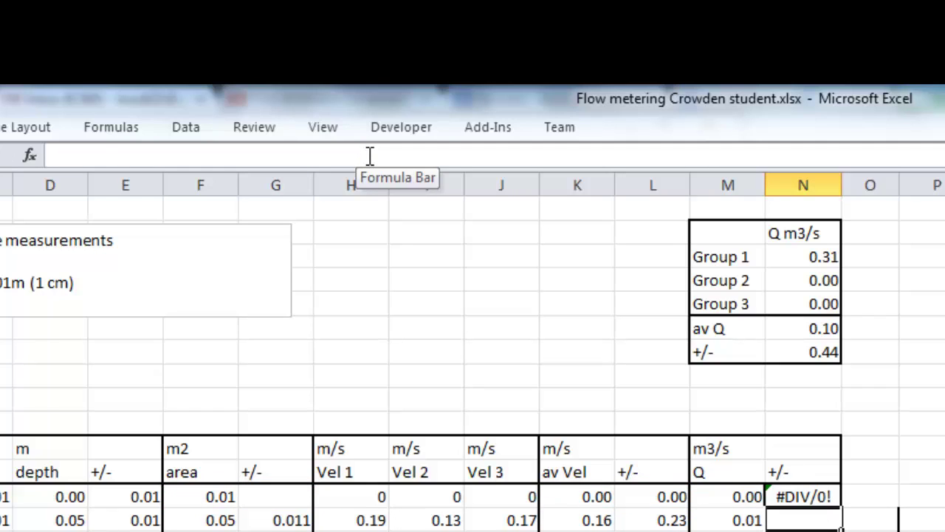
- Fill the discharge error formula from N15 down to N25 and clear the division-error cells N15 and N25
{"action": "left_click", "coordinate": [804, 499]}
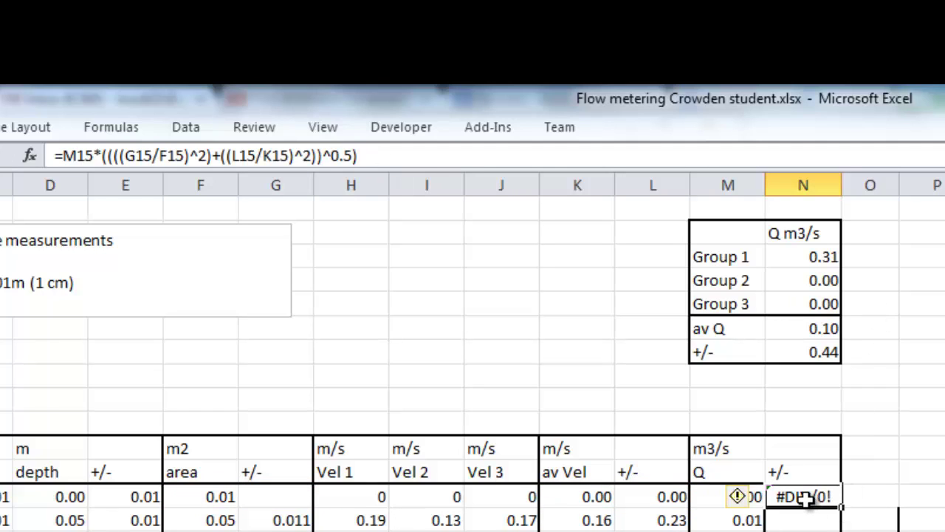
{"action": "mouse_move", "coordinate": [840, 508]}
{"action": "left_mouse_down"}
{"action": "mouse_move", "coordinate": [839, 531]}
{"action": "mouse_move", "coordinate": [840, 520]}
{"action": "left_mouse_up"}
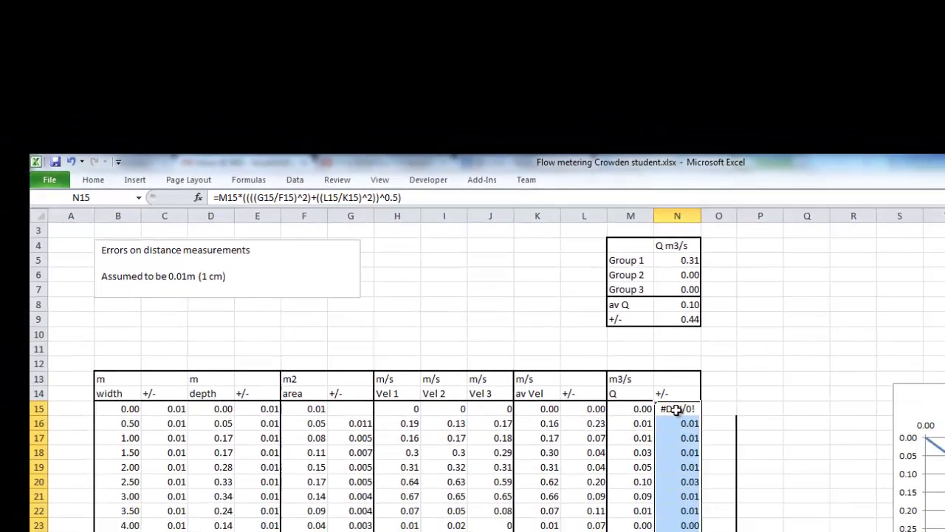
{"action": "left_click", "coordinate": [803, 498]}
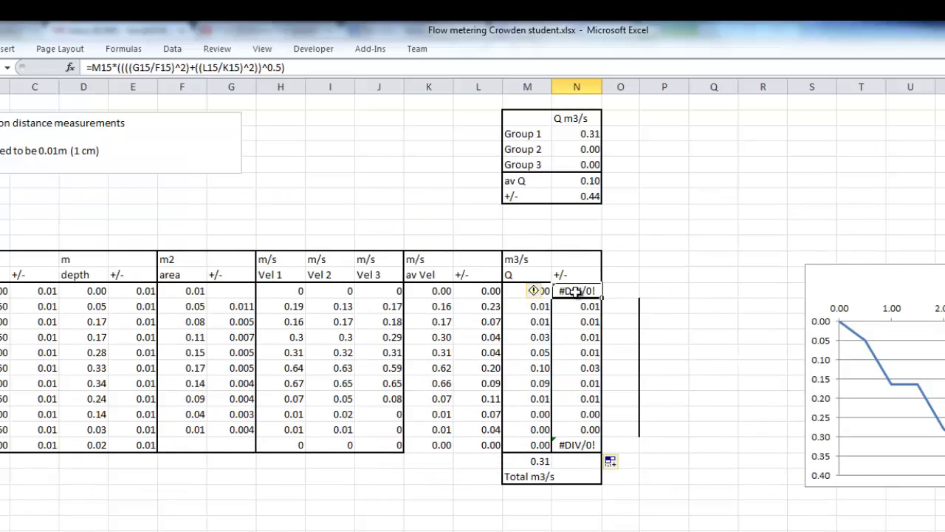
{"action": "key", "text": "Delete"}
{"action": "left_click", "coordinate": [583, 445]}
{"action": "key", "text": "Delete"}
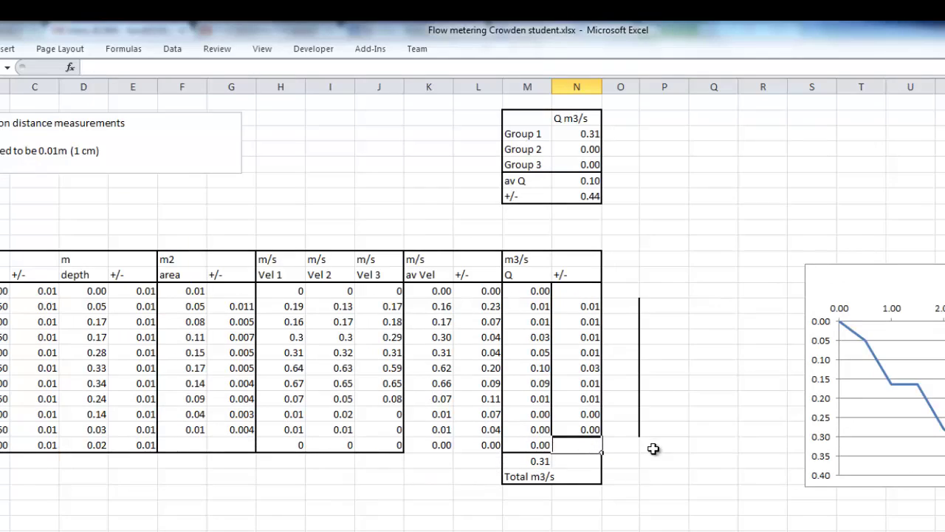
{"action": "left_click", "coordinate": [653, 459]}
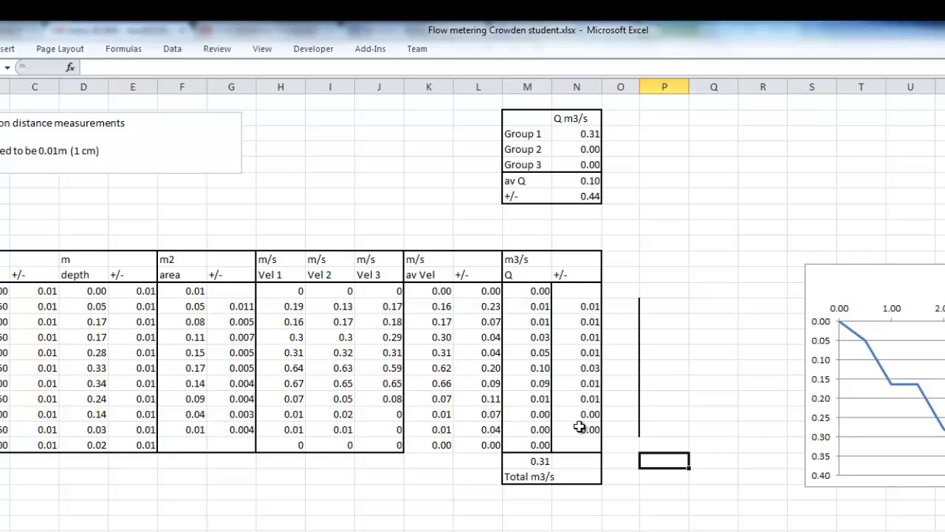
- Square the discharge error in O16 with =N16^2 and fill the formula down to O24
{"action": "left_click", "coordinate": [520, 461]}
{"action": "left_click", "coordinate": [596, 468]}
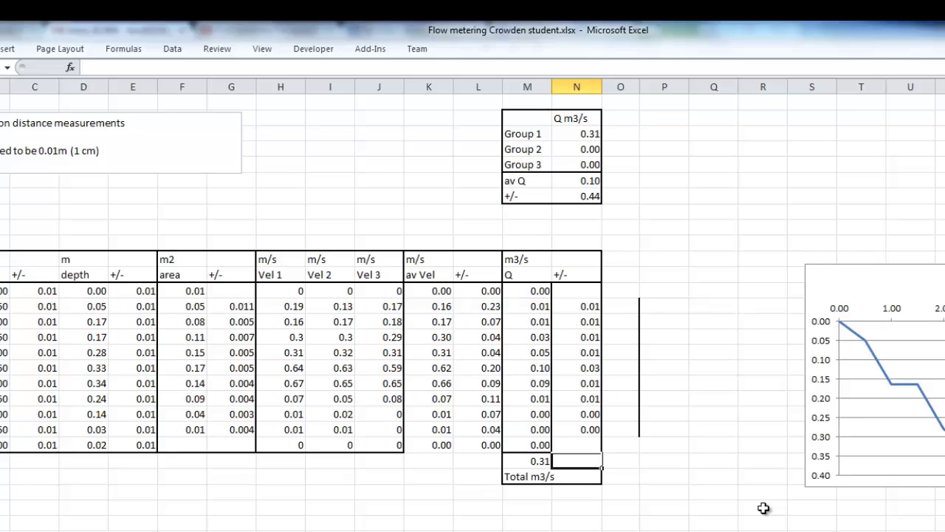
{"action": "left_click", "coordinate": [617, 308]}
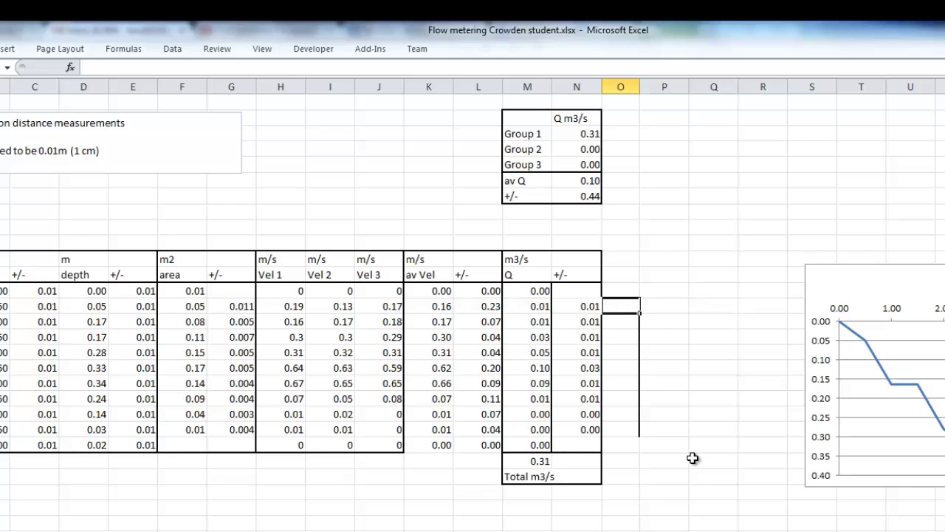
{"action": "type", "text": "="}
{"action": "left_click", "coordinate": [583, 306]}
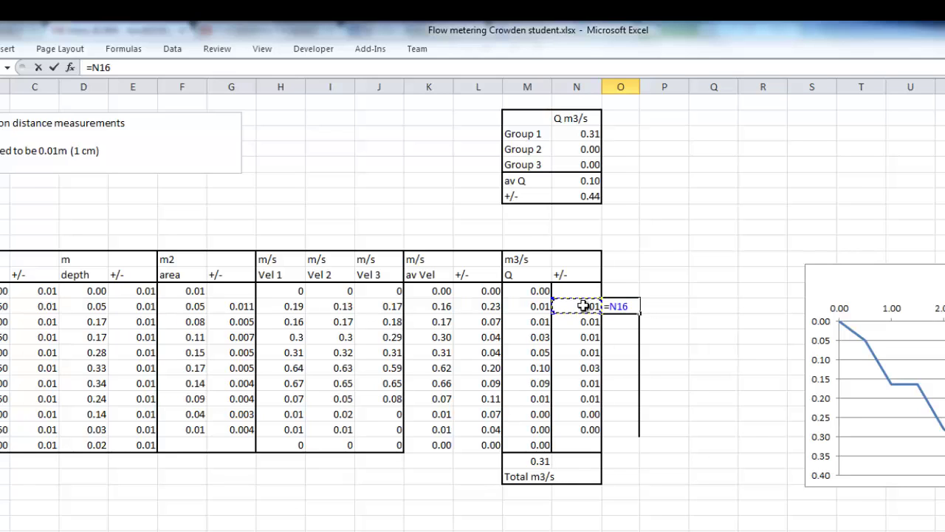
{"action": "type", "text": "^2"}
{"action": "key", "text": "Return"}
{"action": "left_click", "coordinate": [616, 305]}
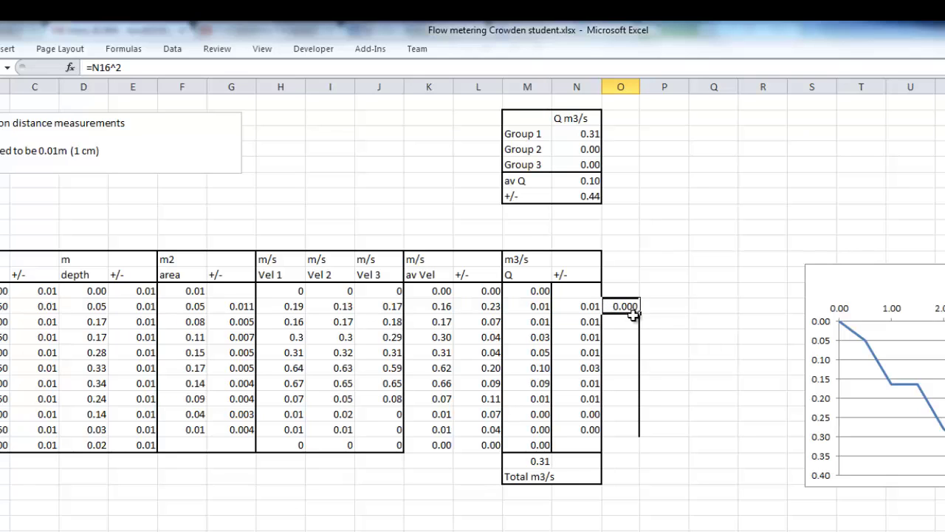
{"action": "left_click_drag", "start_coordinate": [638, 316], "coordinate": [638, 434]}
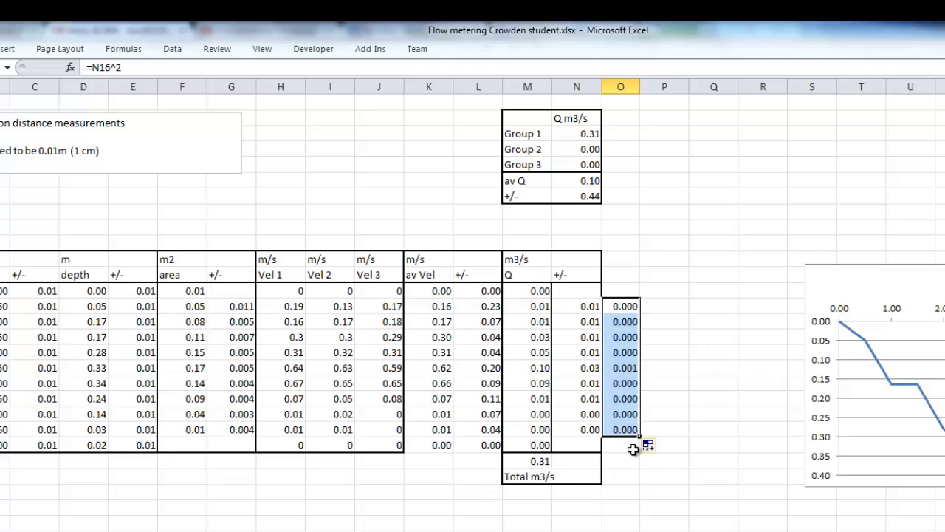
- Calculate the total discharge error in N26 with =SUM(O16:O24)^0.5
{"action": "left_click", "coordinate": [588, 463]}
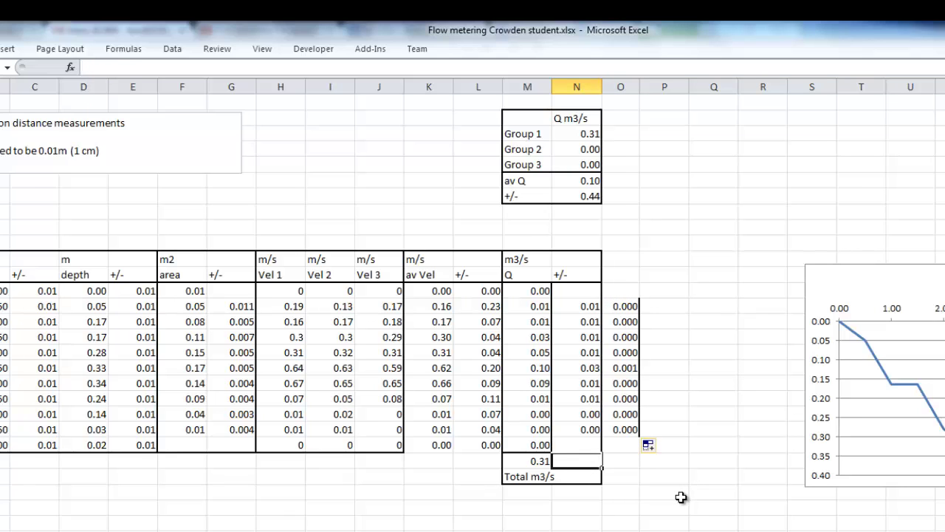
{"action": "type", "text": "="}
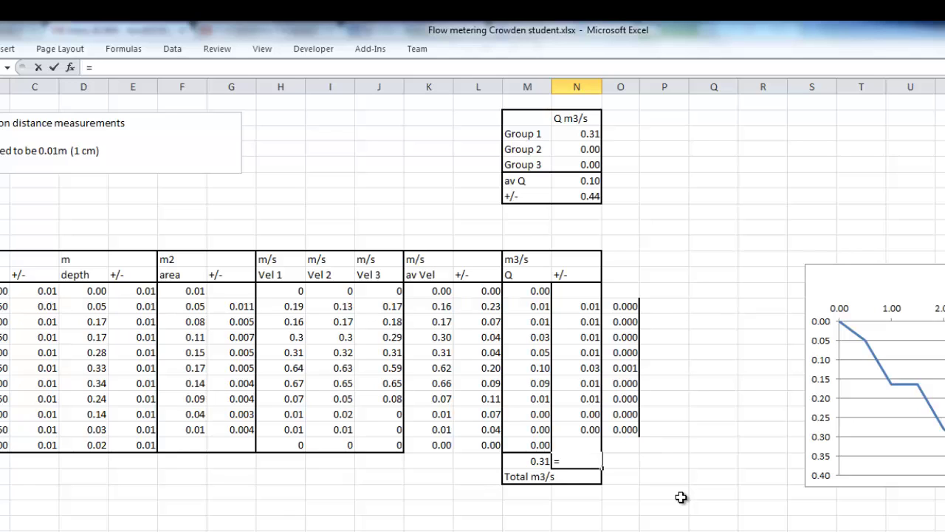
{"action": "type", "text": "sum("}
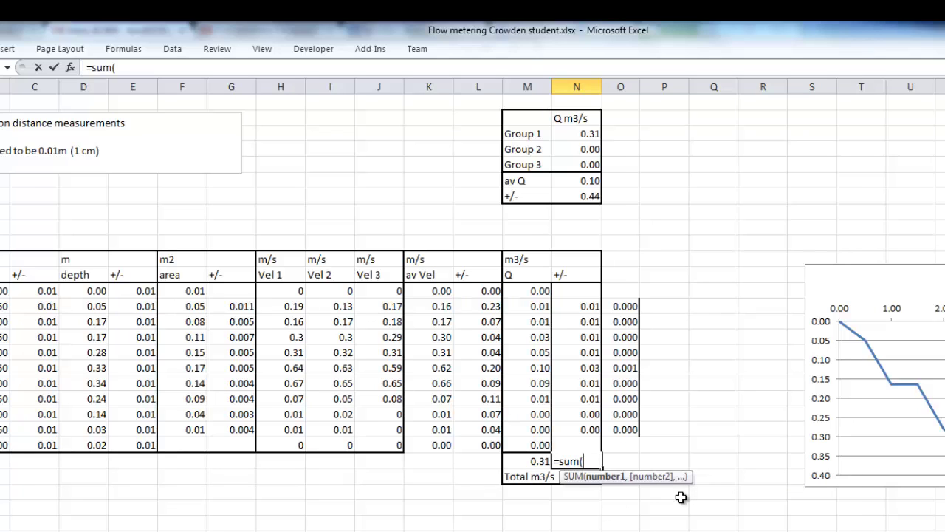
{"action": "left_click_drag", "start_coordinate": [625, 308], "coordinate": [625, 425]}
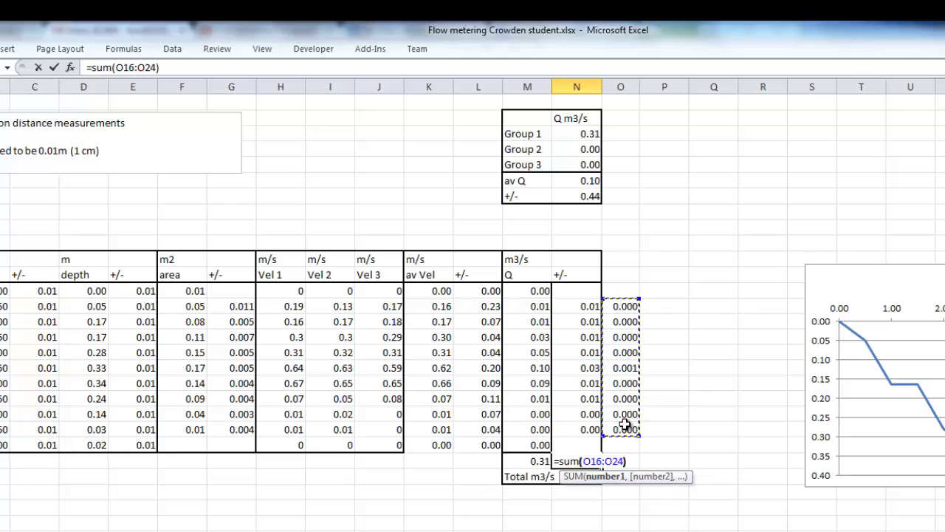
{"action": "type", "text": ")^"}
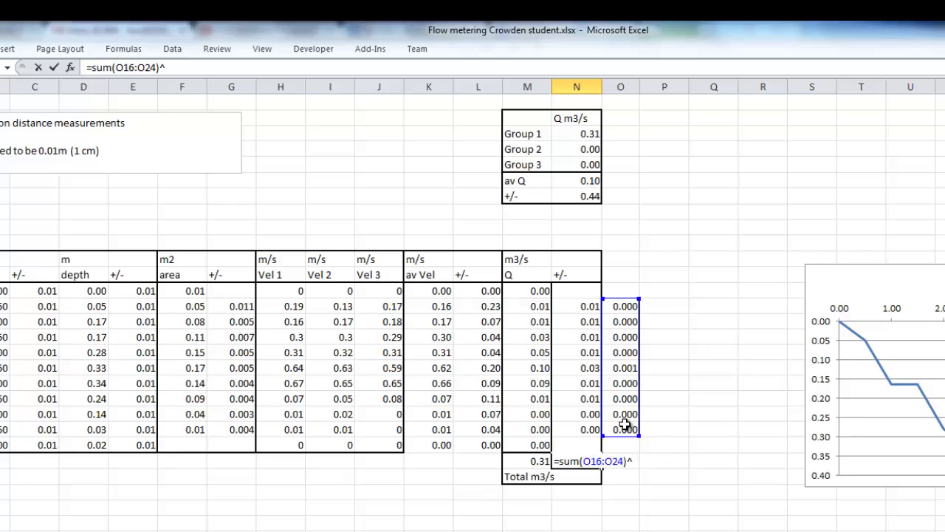
{"action": "type", "text": "0.5"}
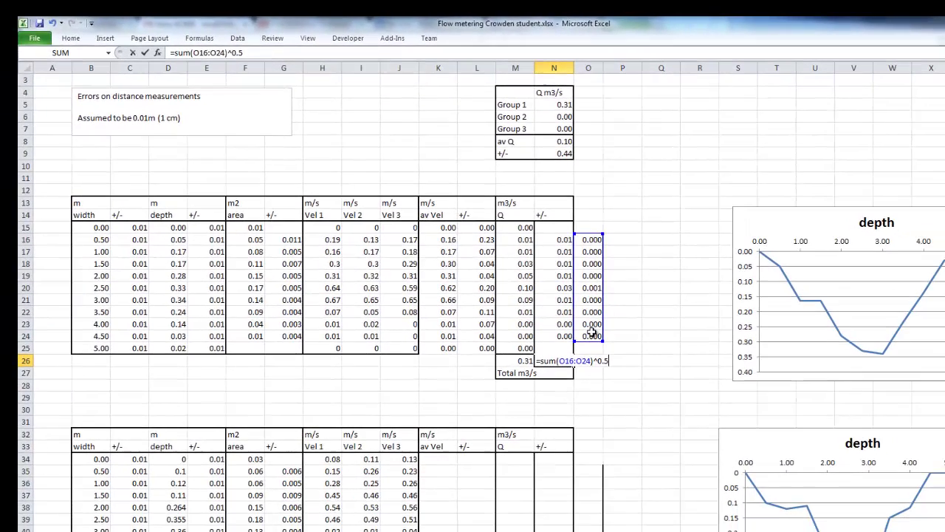
{"action": "key", "text": "Return"}
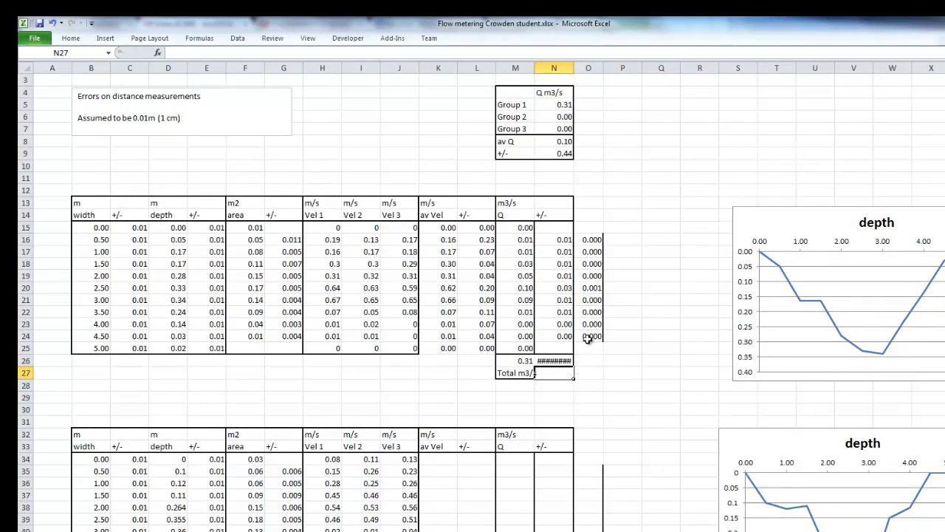
- Copy the cell formatting of O24 onto the total error cell N26 with the Format Painter
{"action": "left_click", "coordinate": [589, 336]}
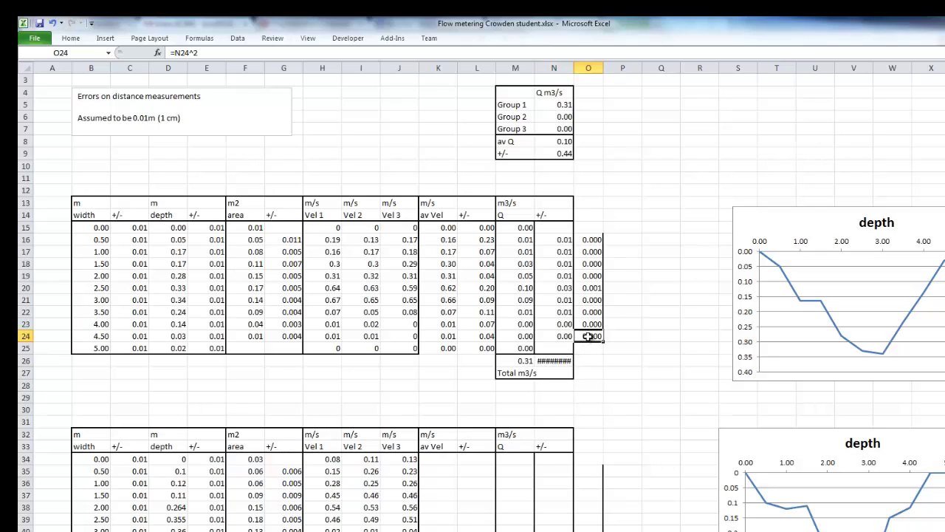
{"action": "left_click", "coordinate": [71, 39]}
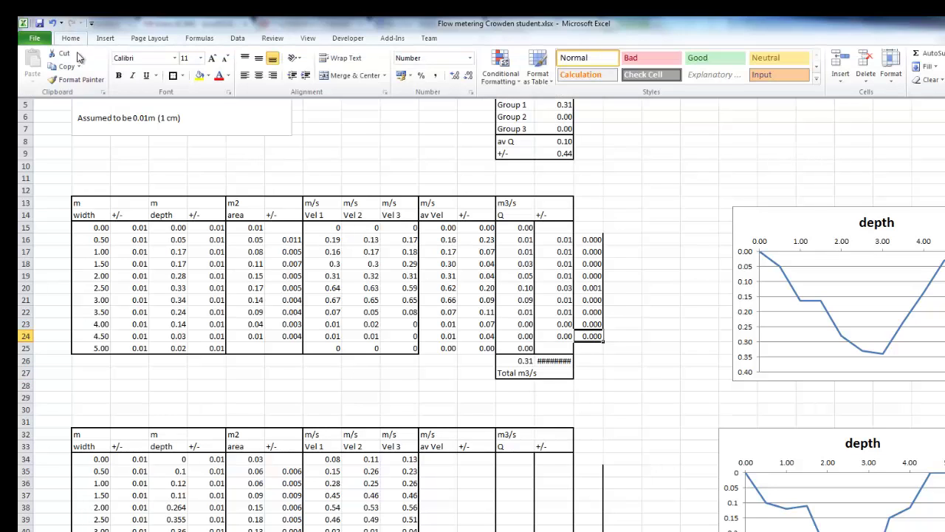
{"action": "left_click", "coordinate": [67, 83]}
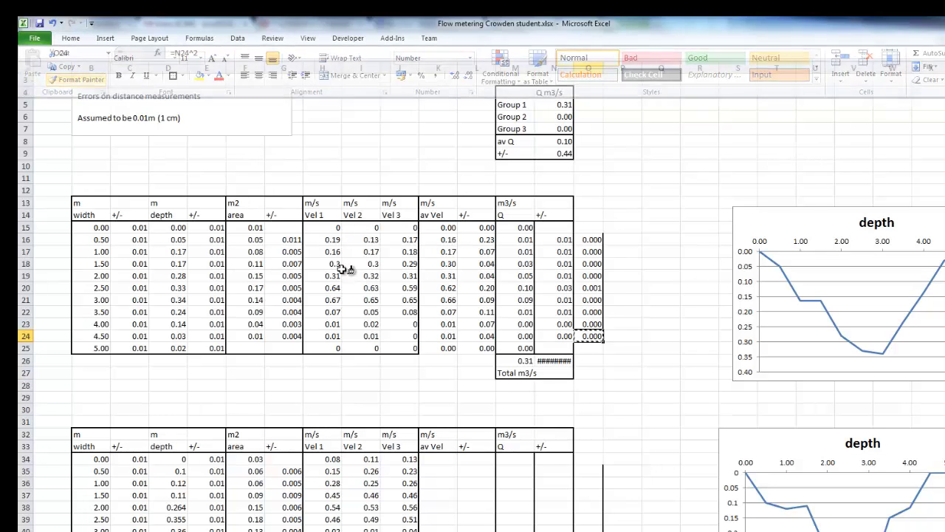
{"action": "left_click", "coordinate": [561, 360]}
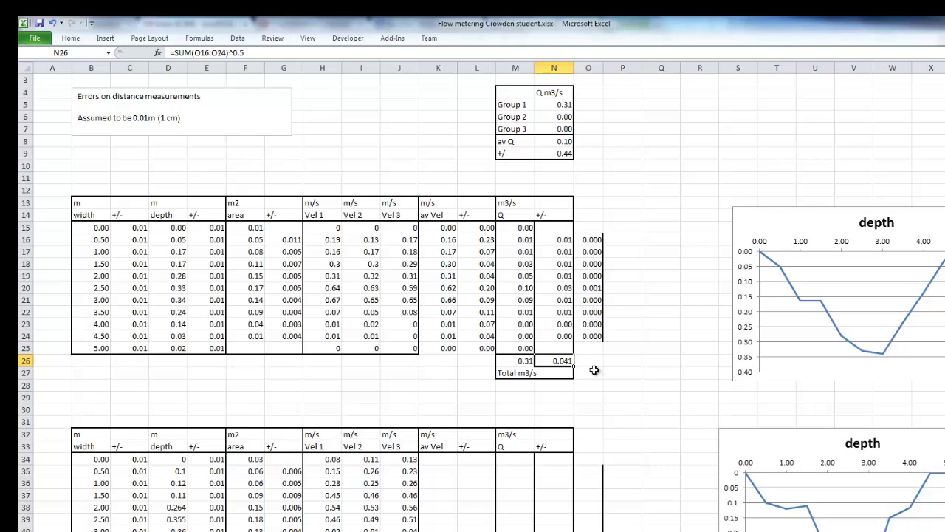
{"action": "left_click", "coordinate": [631, 371]}
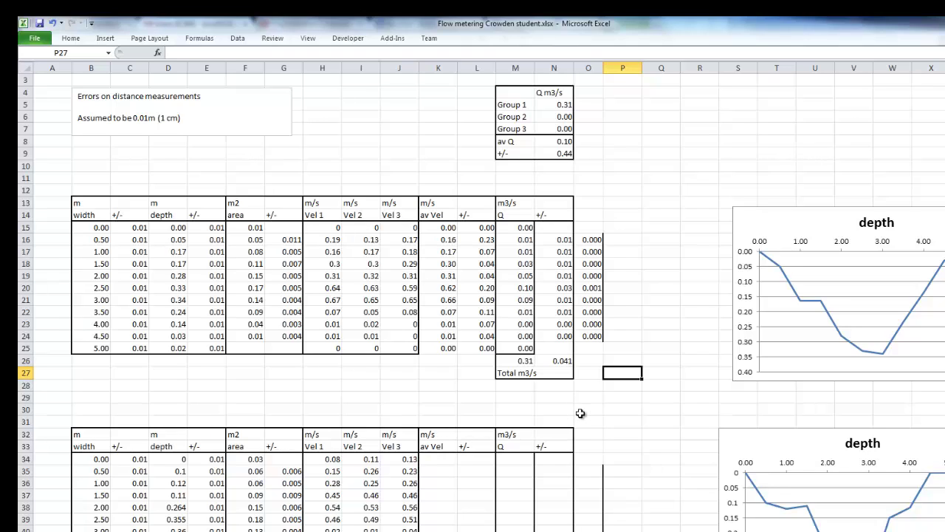
- Examine the second and third group tables and the summary table's Group 3, average discharge and error cells
{"action": "scroll", "coordinate": [580, 412], "scroll_direction": "down", "scroll_amount": 8}
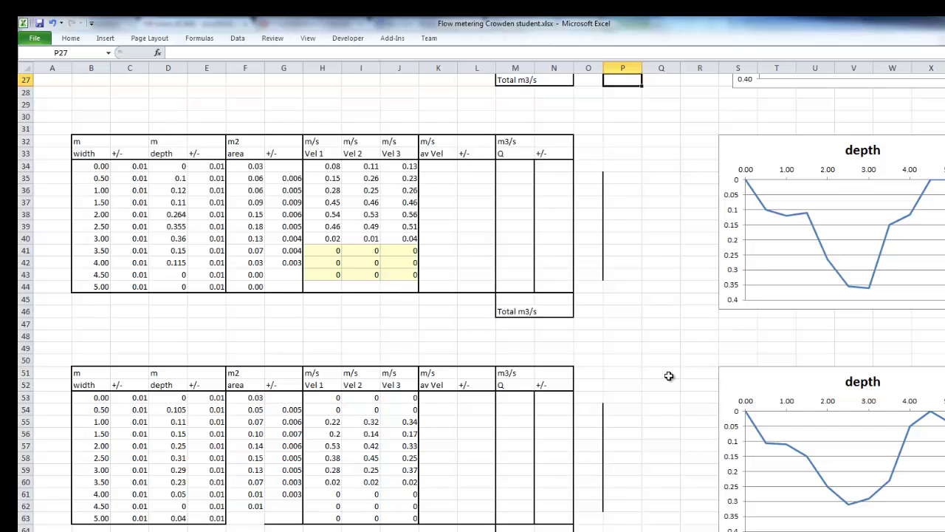
{"action": "scroll", "coordinate": [667, 376], "scroll_direction": "up", "scroll_amount": 9}
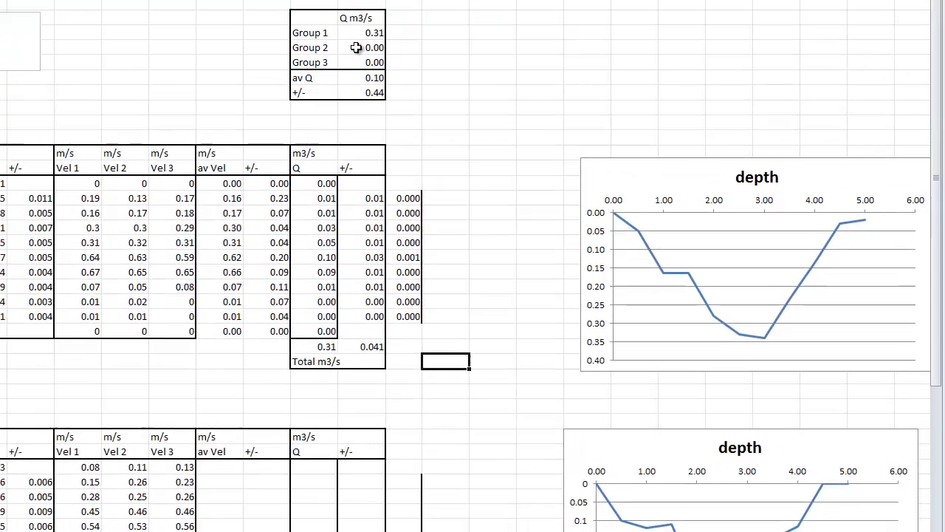
{"action": "left_click", "coordinate": [550, 140]}
{"action": "left_click", "coordinate": [358, 65]}
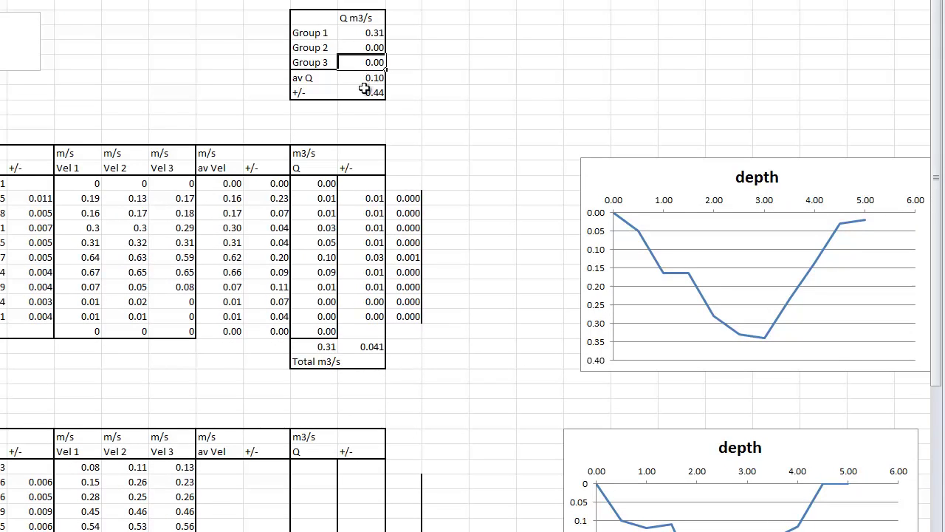
{"action": "left_click", "coordinate": [359, 78]}
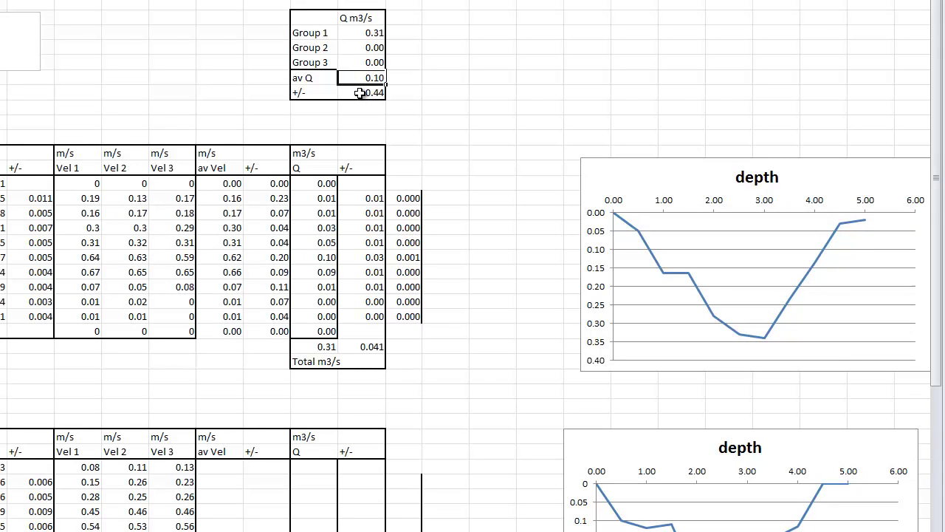
{"action": "left_click", "coordinate": [359, 92]}
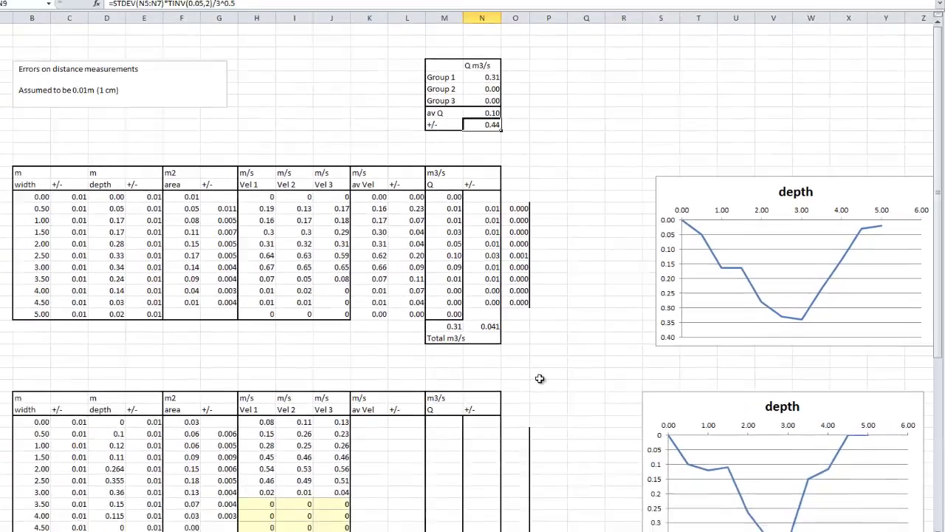
{"action": "scroll", "coordinate": [541, 379], "scroll_direction": "down", "scroll_amount": 5}
{"action": "scroll", "coordinate": [449, 186], "scroll_direction": "up", "scroll_amount": 3}
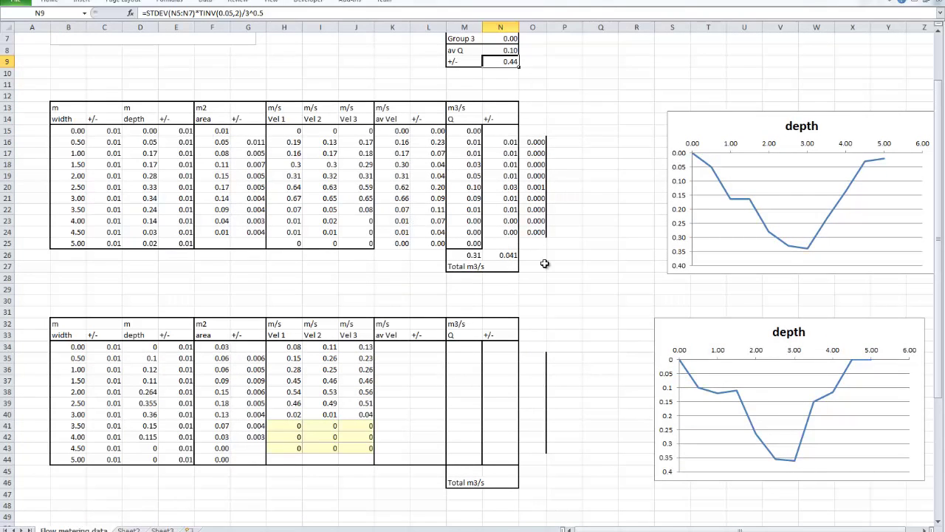
{"action": "scroll", "coordinate": [581, 345], "scroll_direction": "down", "scroll_amount": 8}
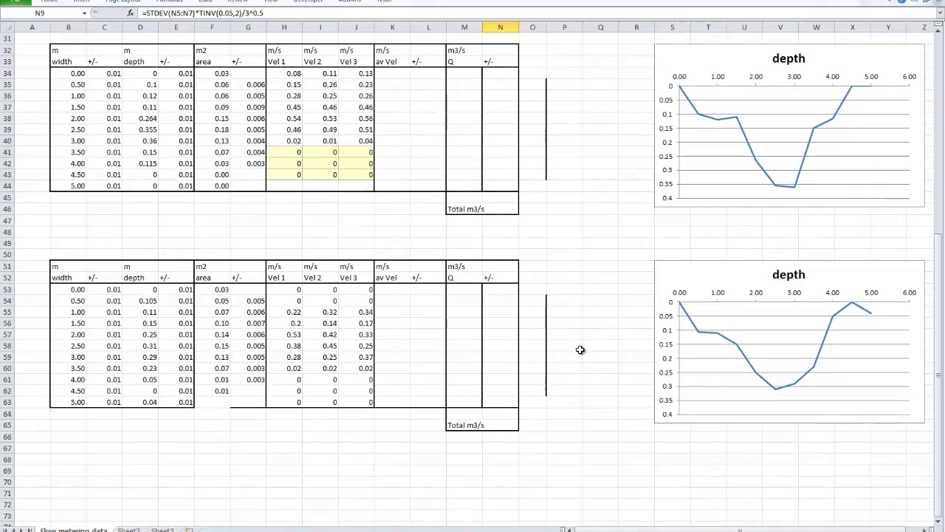
{"action": "scroll", "coordinate": [581, 350], "scroll_direction": "up", "scroll_amount": 10}
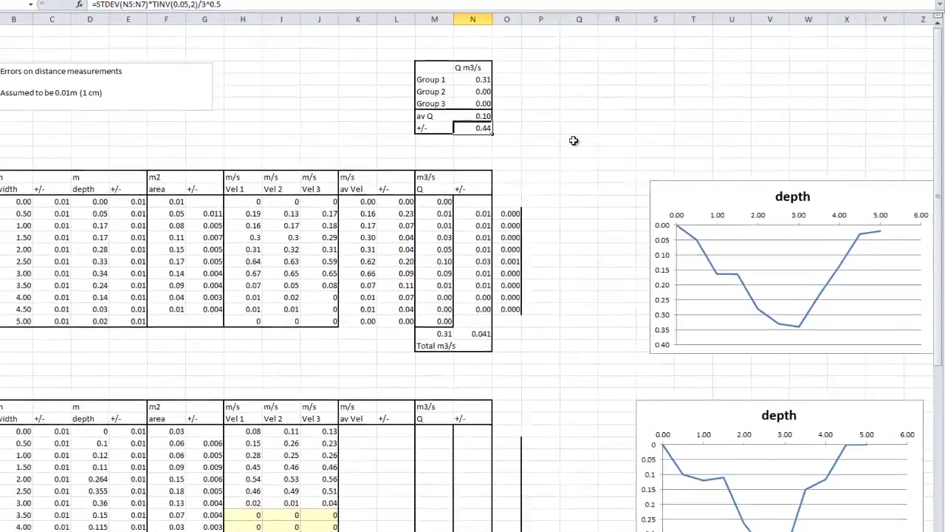
- Enter the heading "Flow metering" in M3 above the discharge summary table
{"action": "left_click", "coordinate": [568, 153]}
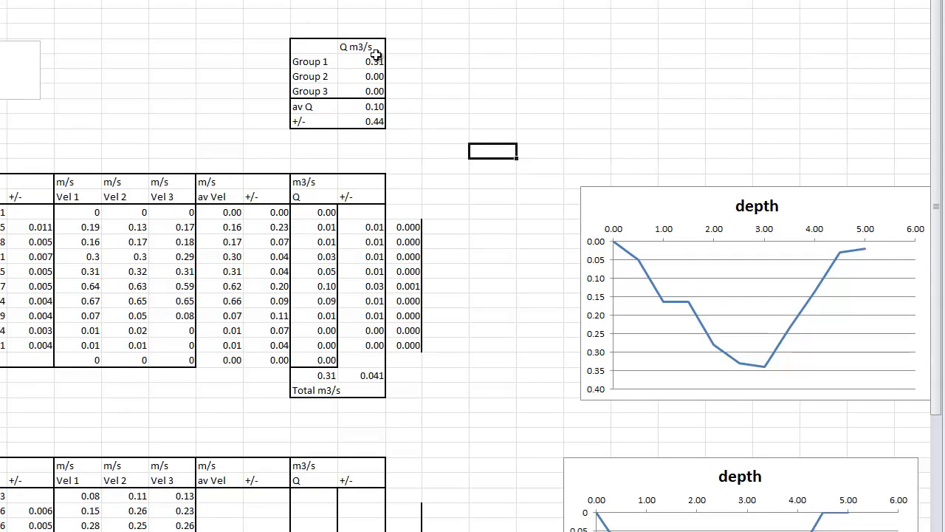
{"action": "left_click", "coordinate": [316, 30]}
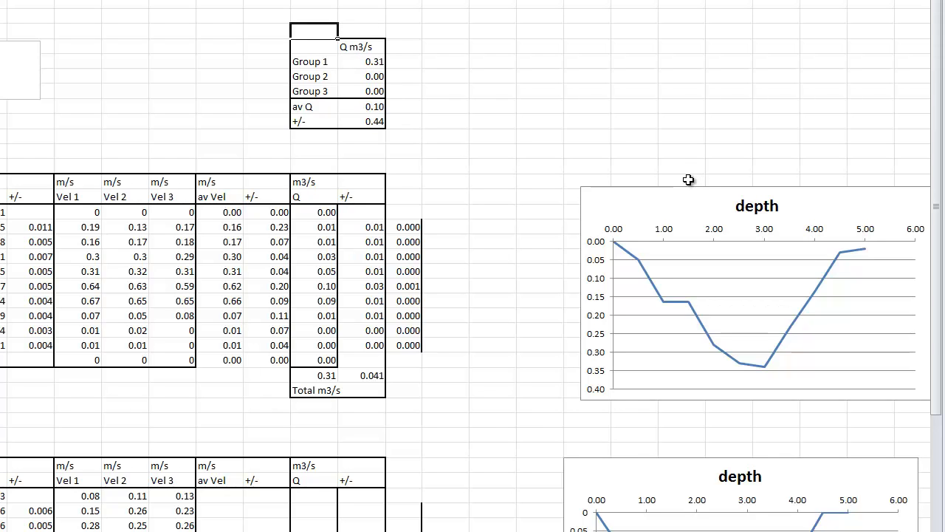
{"action": "type", "text": "Flow metering"}
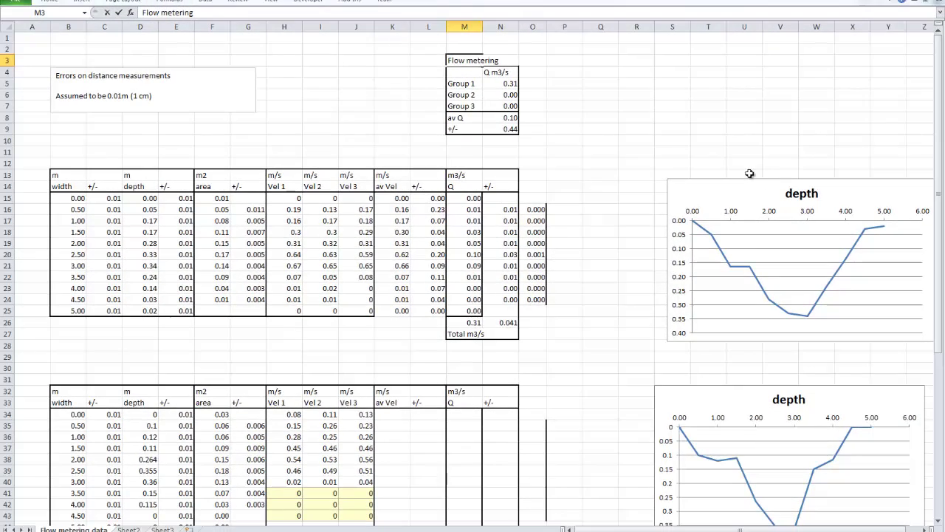
{"action": "left_click", "coordinate": [625, 177]}
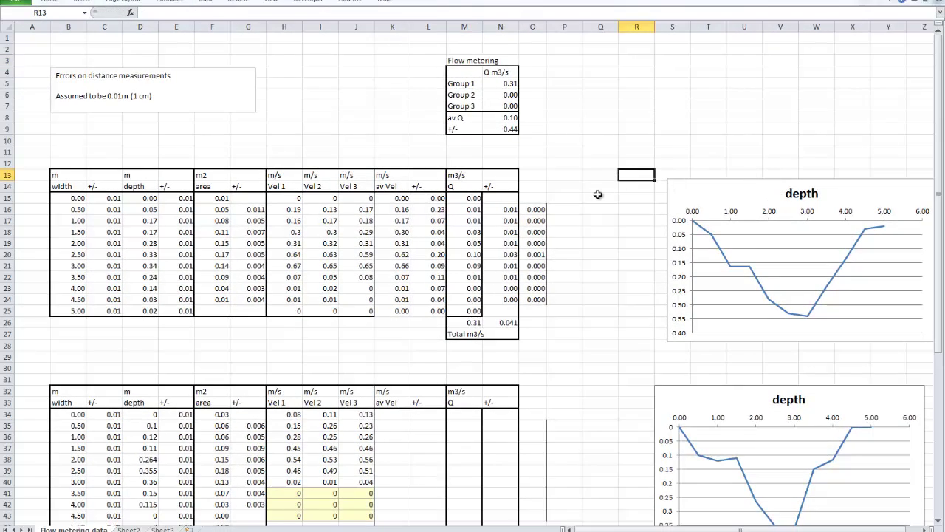
{"action": "scroll", "coordinate": [604, 384], "scroll_direction": "down", "scroll_amount": 4}
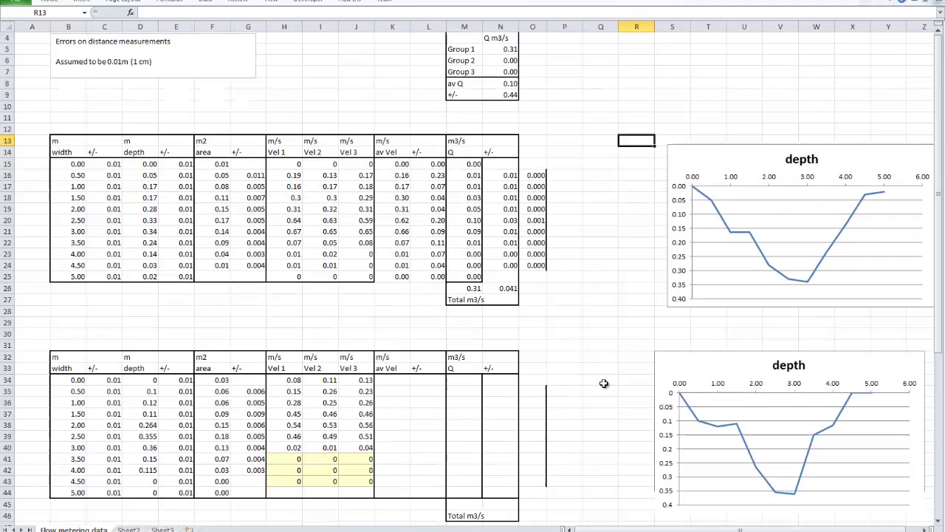
{"action": "scroll", "coordinate": [604, 383], "scroll_direction": "down", "scroll_amount": 4}
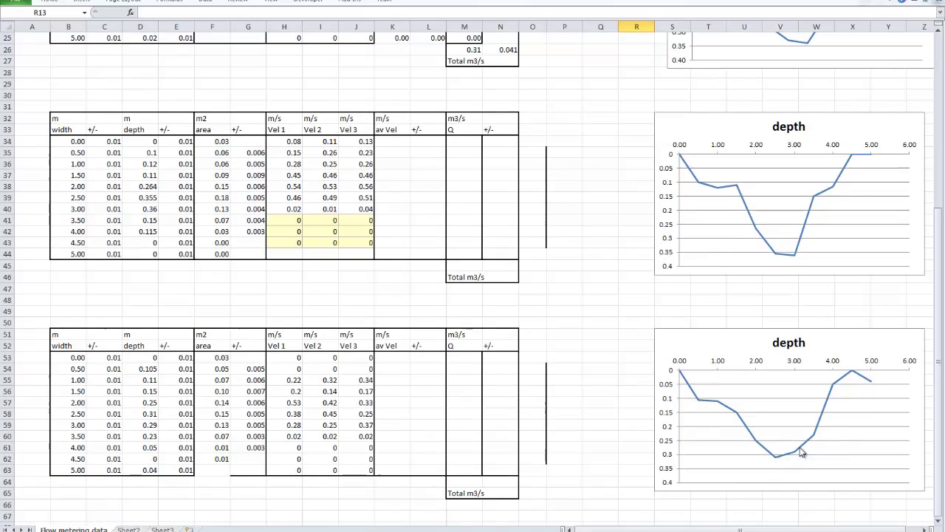
{"action": "scroll", "coordinate": [617, 365], "scroll_direction": "up", "scroll_amount": 1}
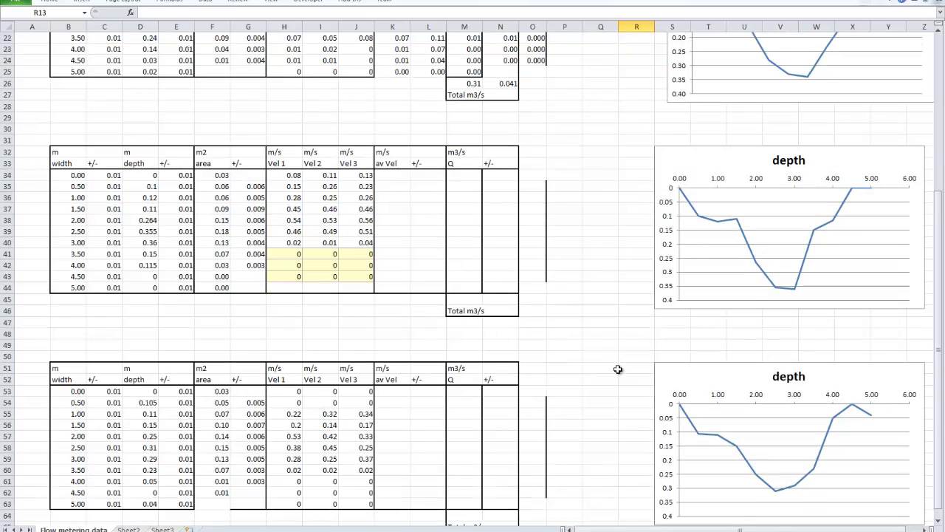
{"action": "scroll", "coordinate": [618, 369], "scroll_direction": "up", "scroll_amount": 7}
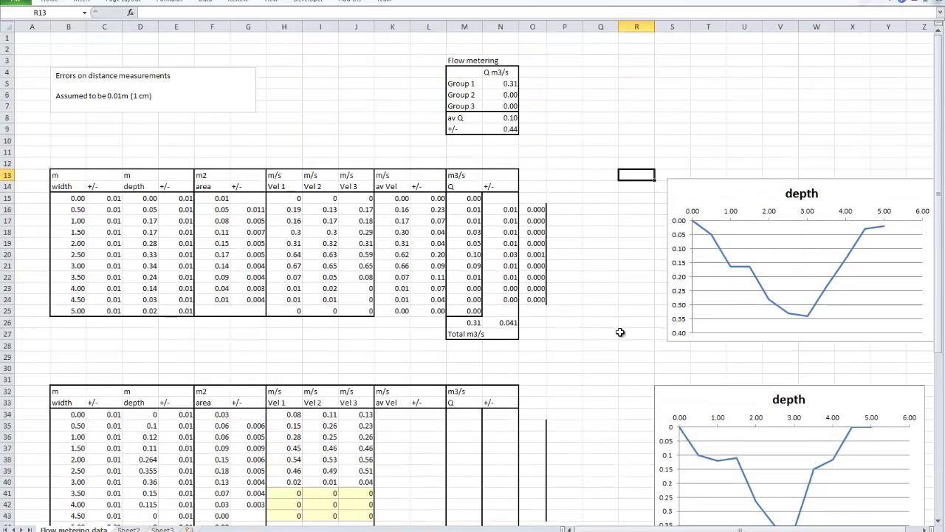